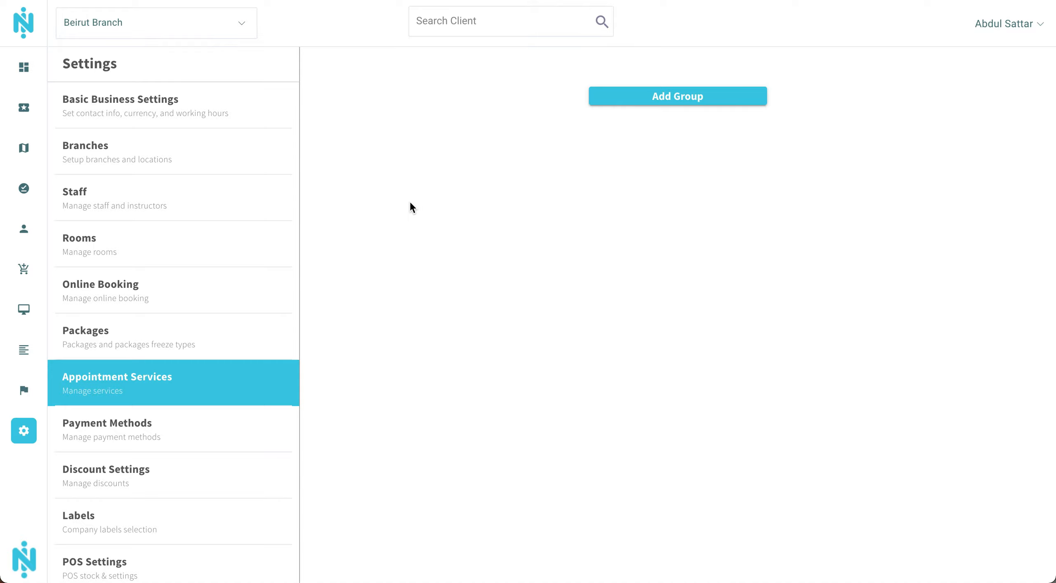
# - Add an appointment service group named "Yoga Private"
pyautogui.click(660, 107)
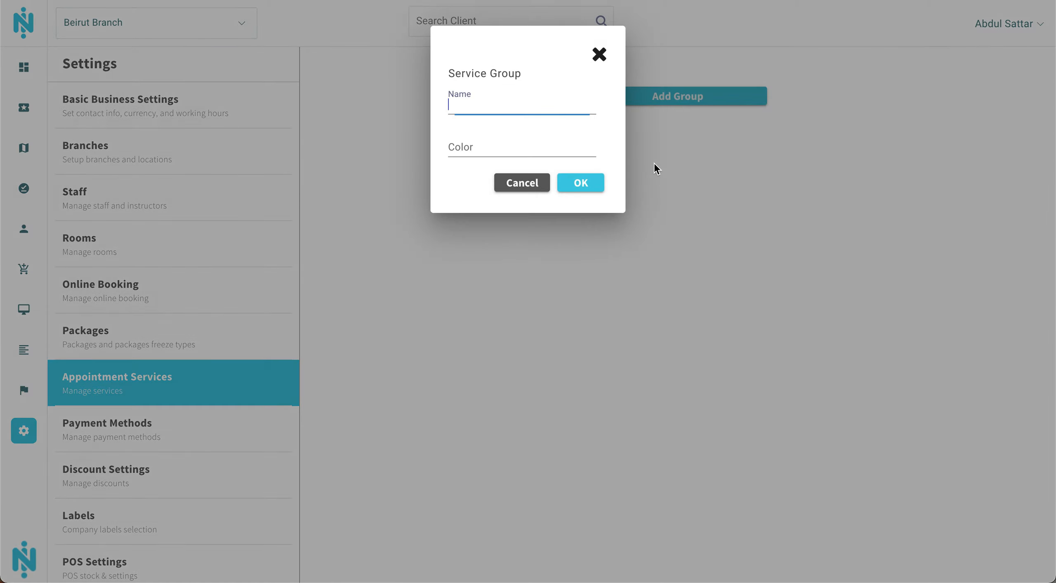
pyautogui.write('Yoga')
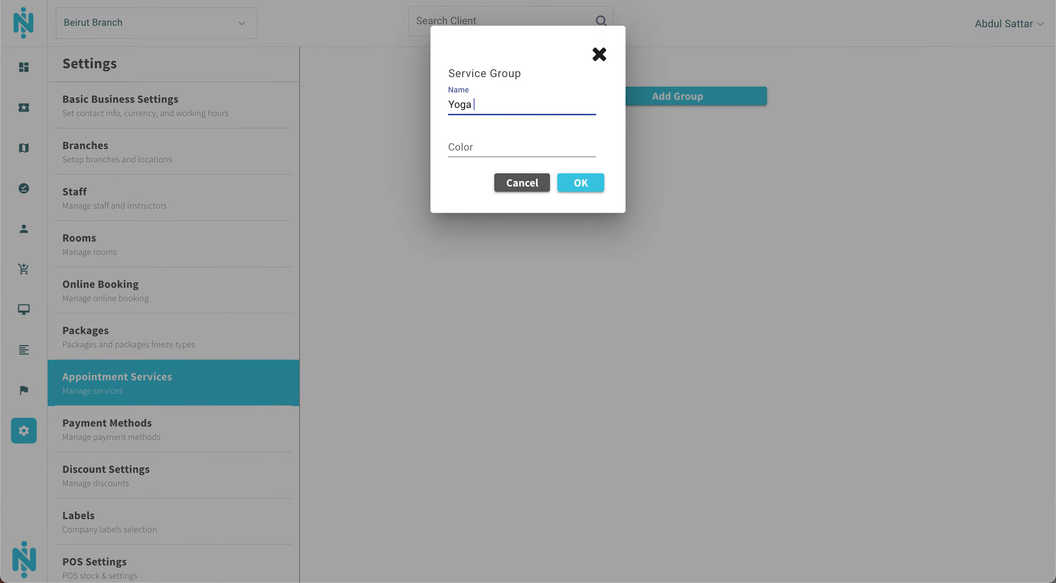
pyautogui.write(' Private')
pyautogui.click(581, 183)
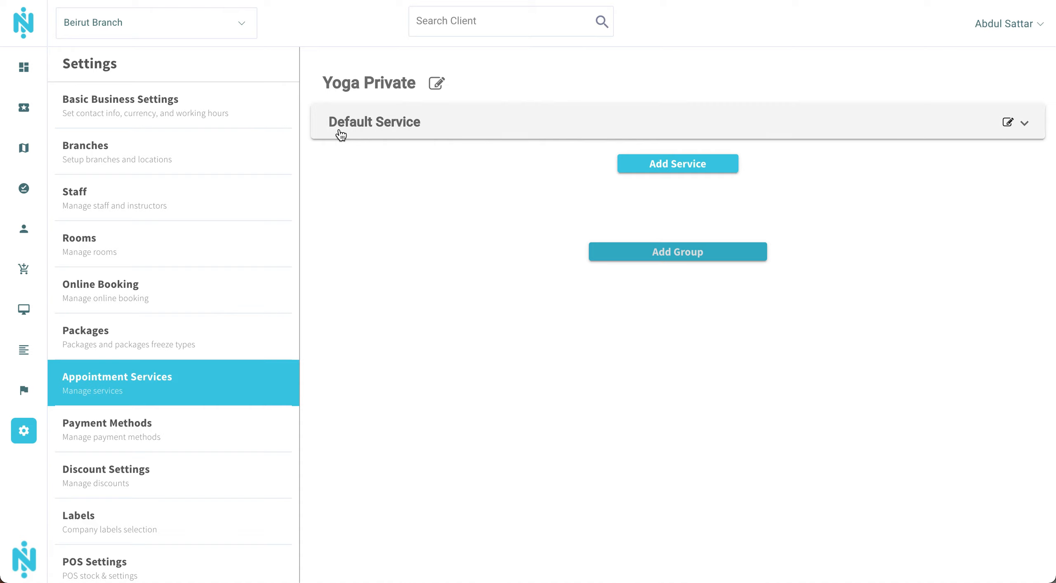
# - Rename the Yoga Private group's default service as "Yoga Private - 60 mins" and disable its single session option
pyautogui.click(1007, 123)
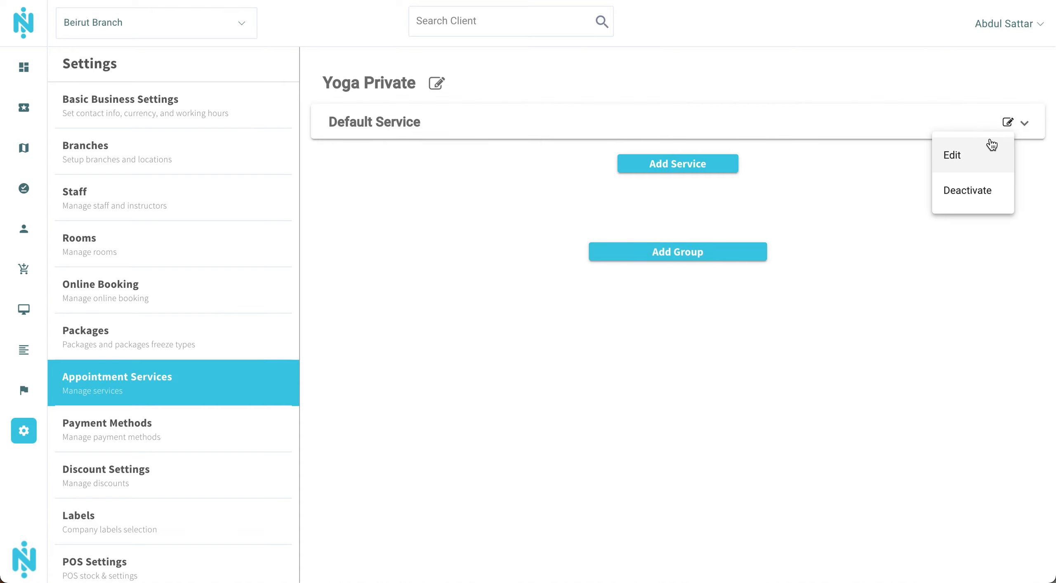
pyautogui.click(961, 144)
pyautogui.click(434, 82)
pyautogui.moveTo(434, 83); pyautogui.dragTo(324, 81)
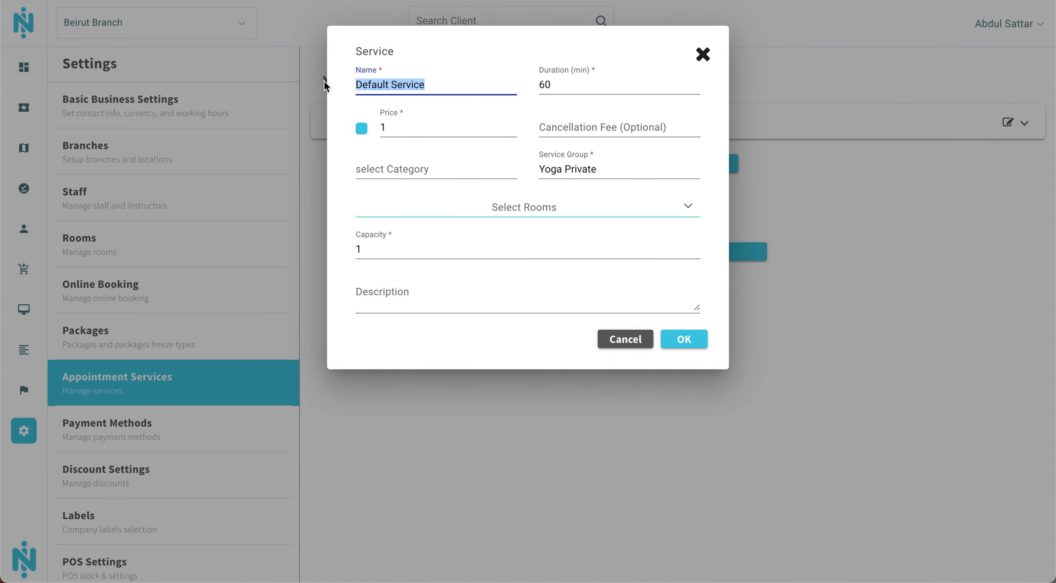
pyautogui.write('Yoga P')
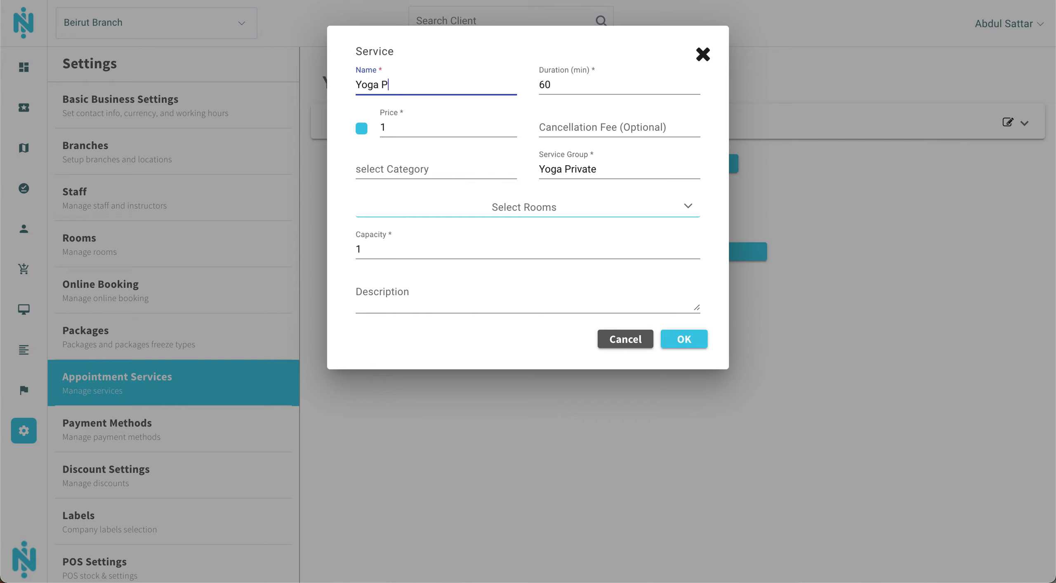
pyautogui.write('rivate - 60 mins')
pyautogui.click(362, 128)
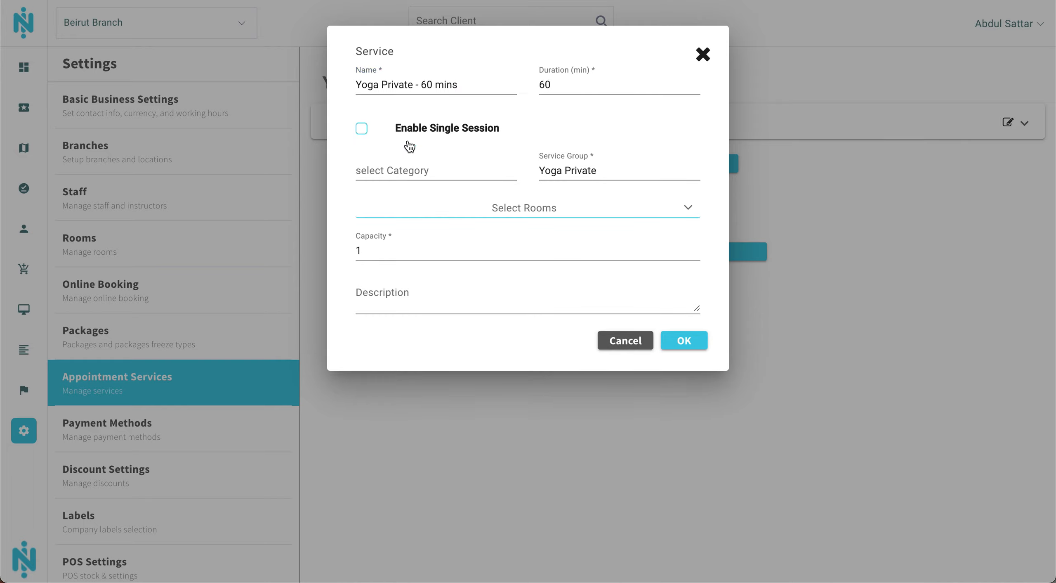
# - Set the 60-minute yoga service's category to Yoga and assign the rooms Main Shala and Therapy Room
pyautogui.click(405, 167)
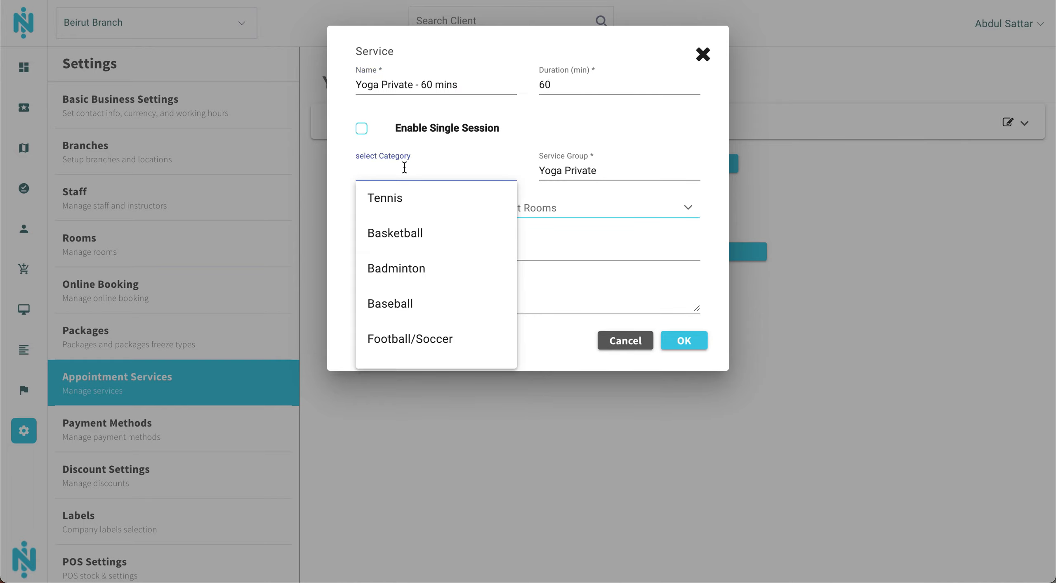
pyautogui.write('yoga')
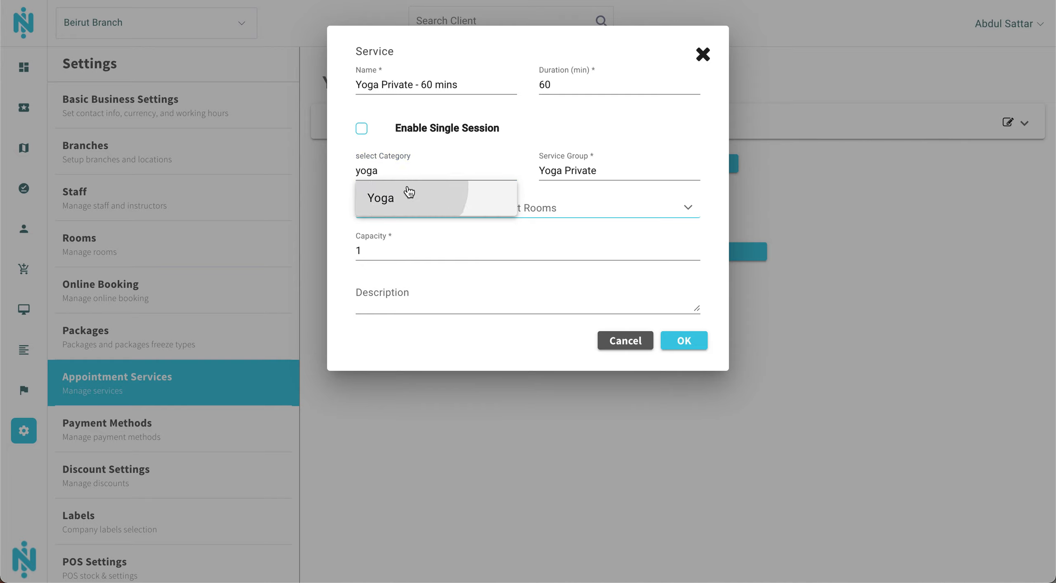
pyautogui.click(409, 192)
pyautogui.click(582, 212)
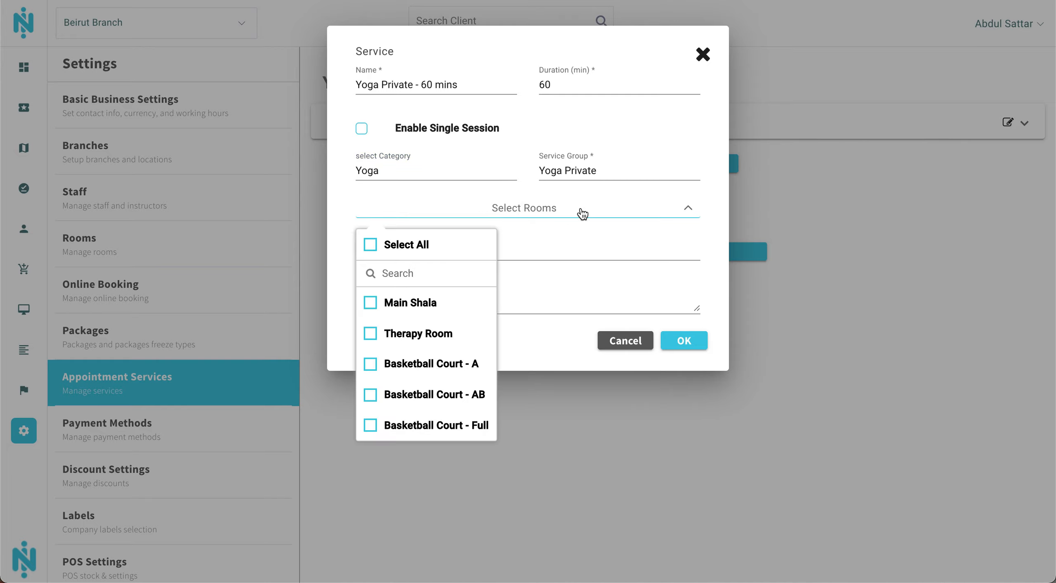
pyautogui.click(449, 303)
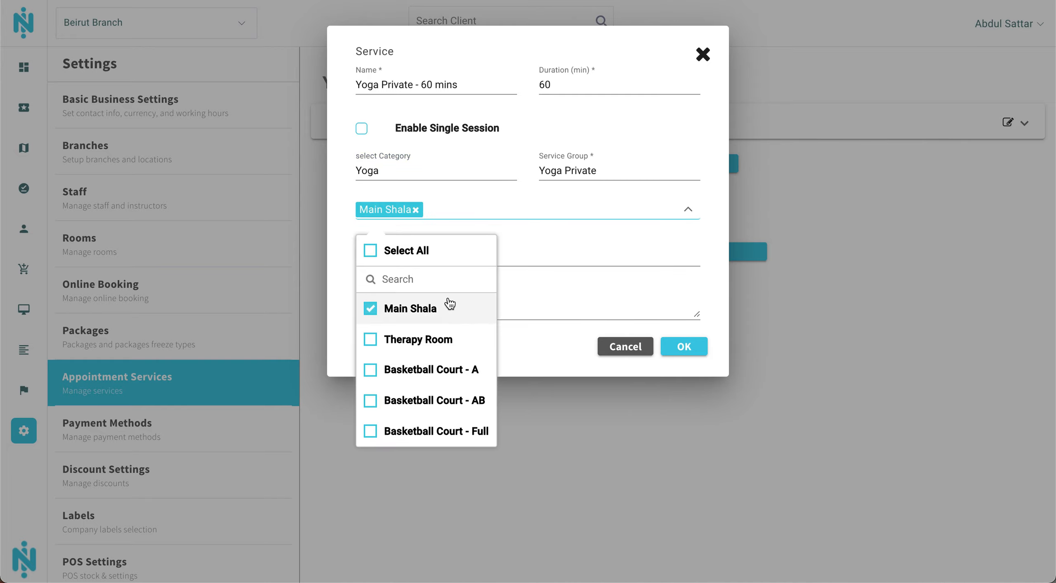
pyautogui.click(449, 334)
pyautogui.click(538, 338)
# - Enter the description "Yoga privates for 60 mins" and save the service
pyautogui.click(455, 256)
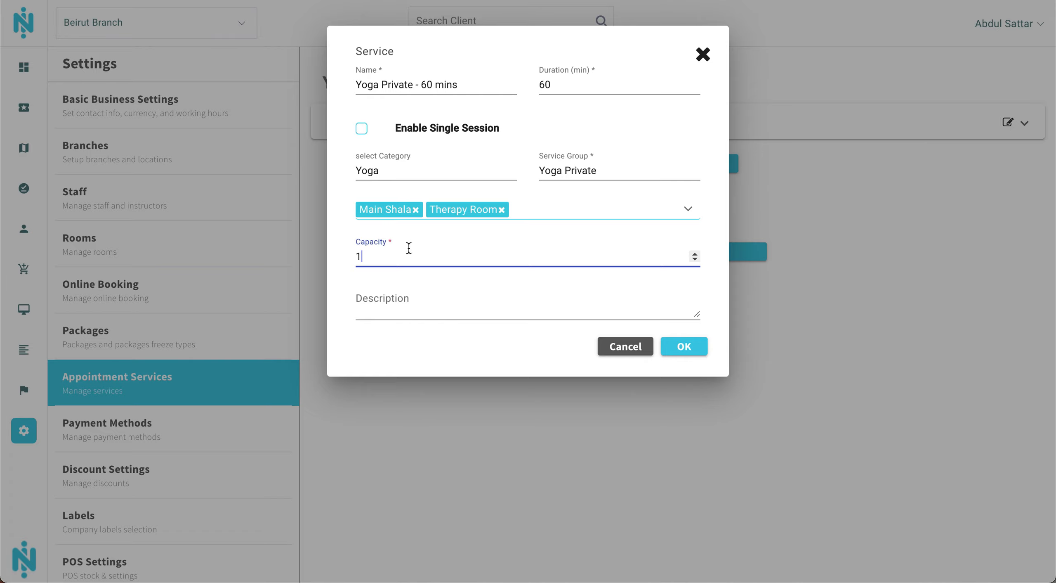
pyautogui.click(485, 294)
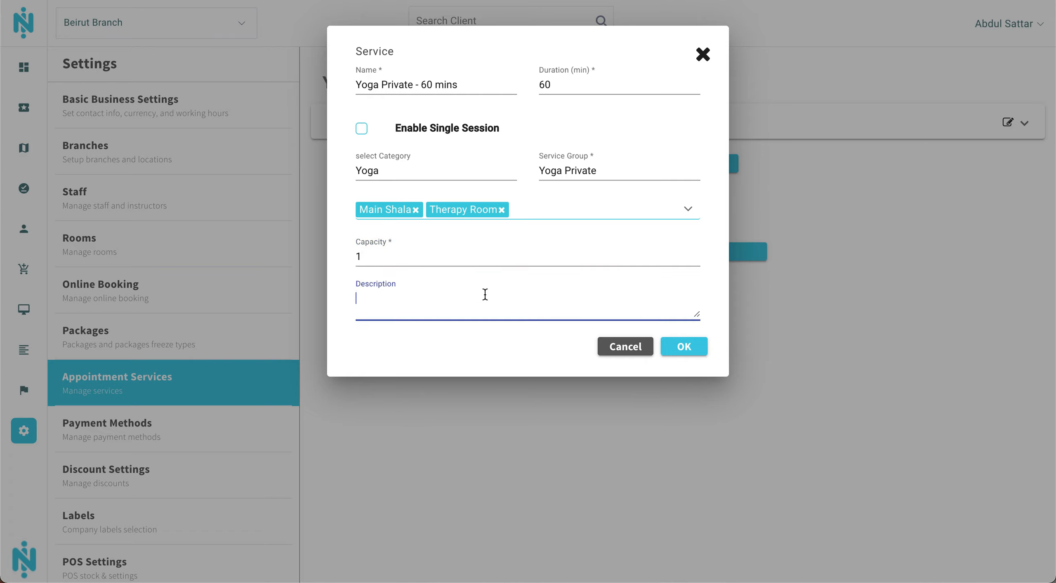
pyautogui.write('Yoga privates for 60 mins')
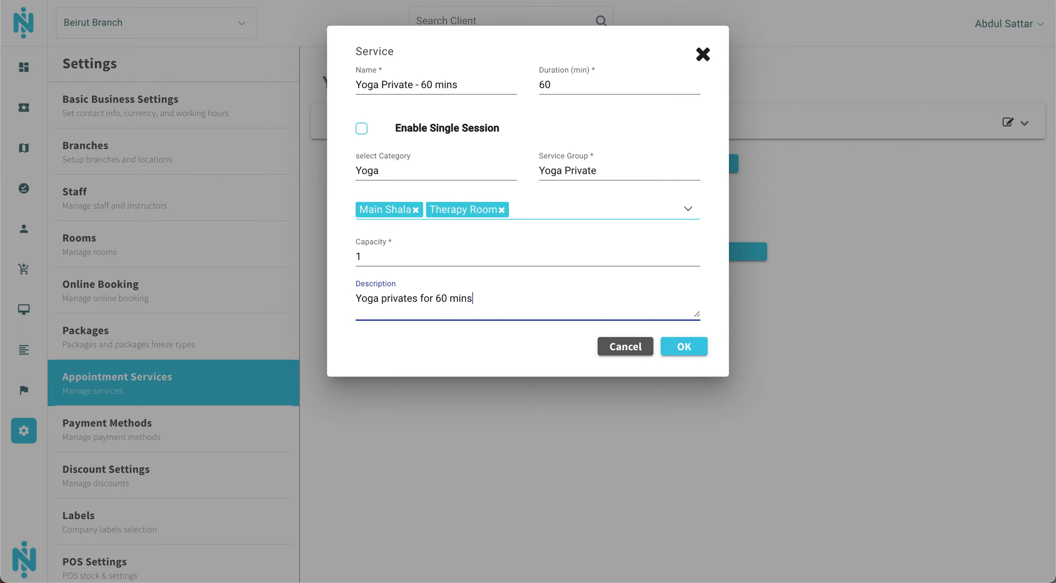
pyautogui.click(680, 348)
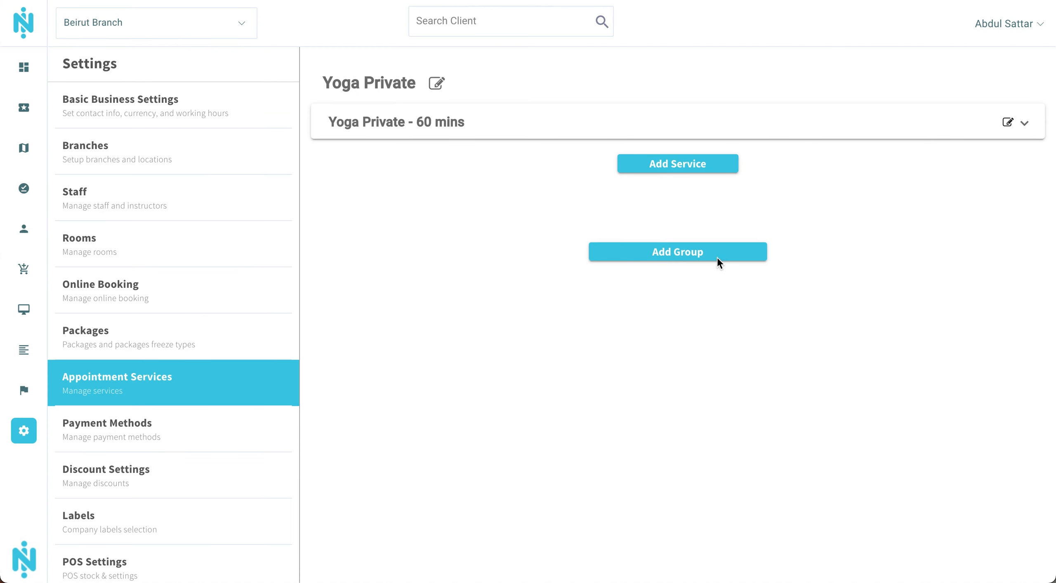
# - Add a service to the Yoga Private group named "Yoga Private - 90 mins" with a duration of 90 minutes
pyautogui.click(712, 164)
pyautogui.write('Y')
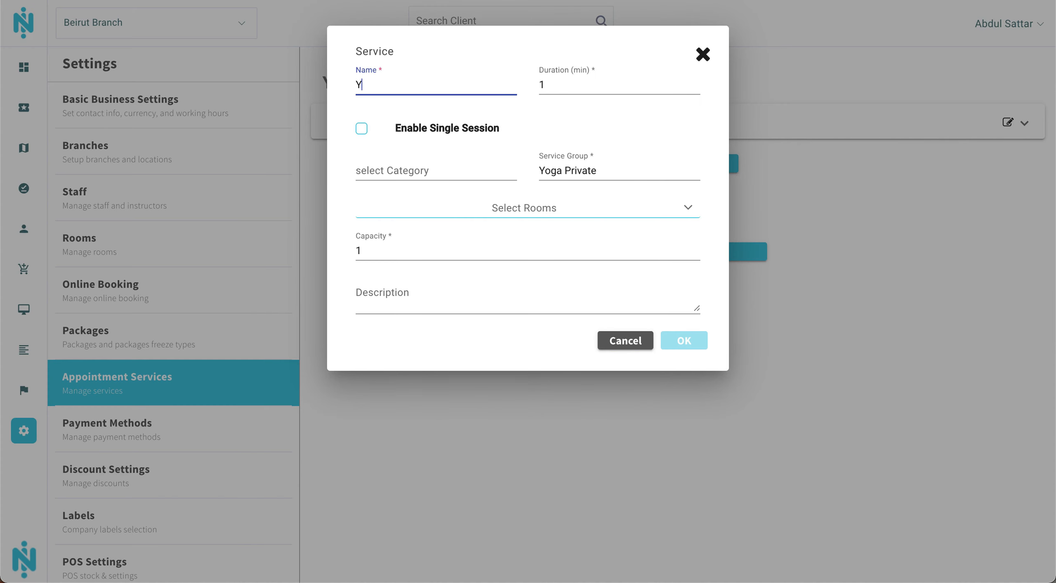
pyautogui.write('oga private - 90 mins')
pyautogui.click(557, 87)
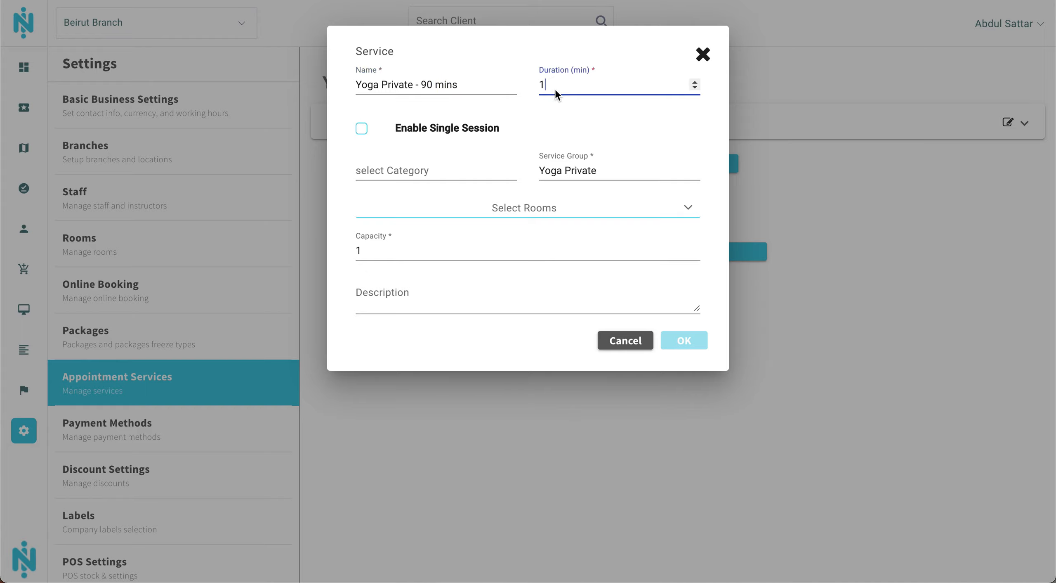
pyautogui.press('BackSpace')
pyautogui.write('90')
# - Set the 90-minute yoga service's category to Yoga and assign the rooms Main Shala and Therapy Room
pyautogui.click(435, 159)
pyautogui.write('yoga')
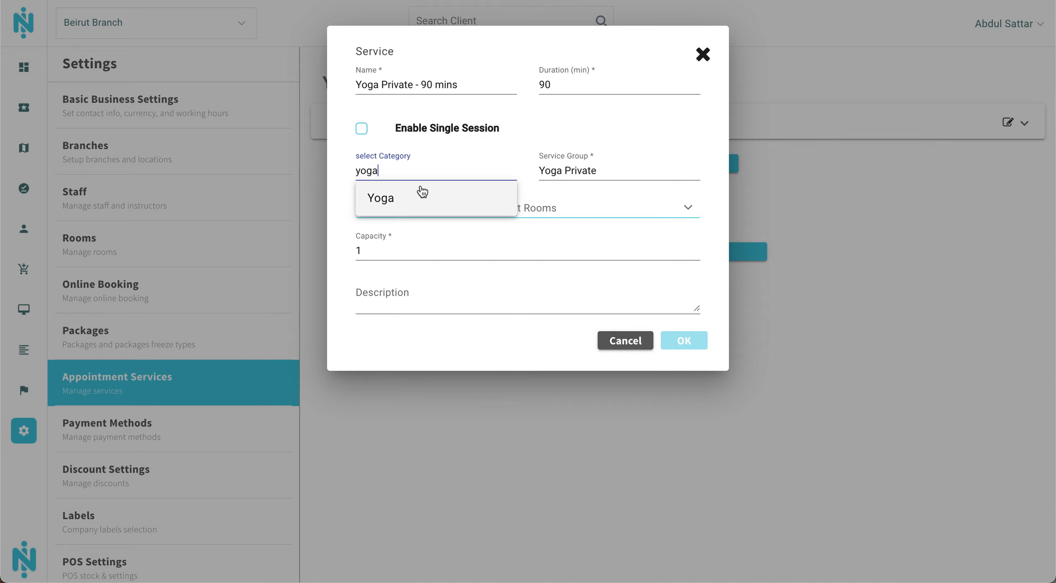
pyautogui.click(419, 194)
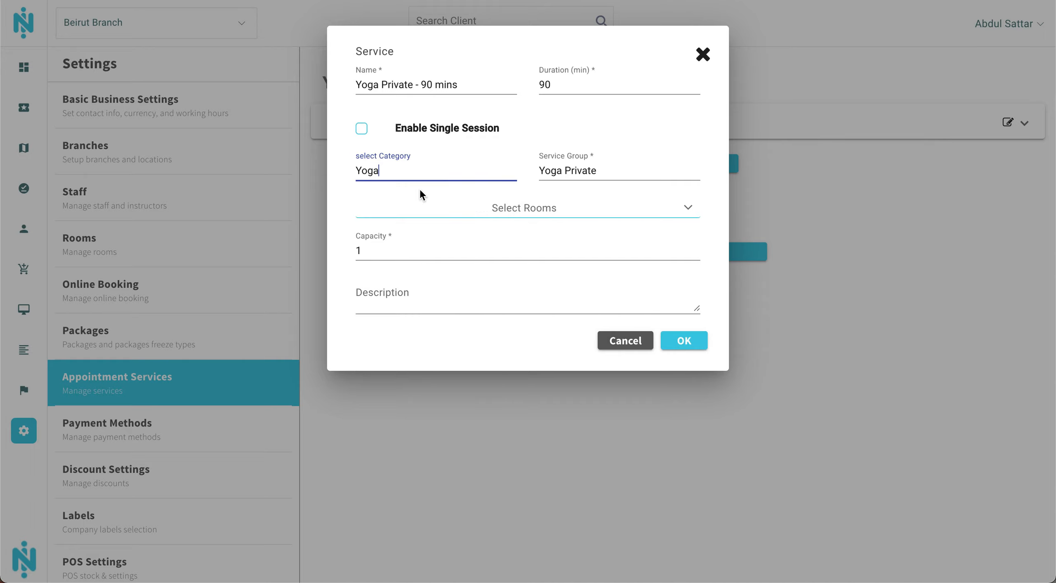
pyautogui.click(468, 208)
pyautogui.click(444, 304)
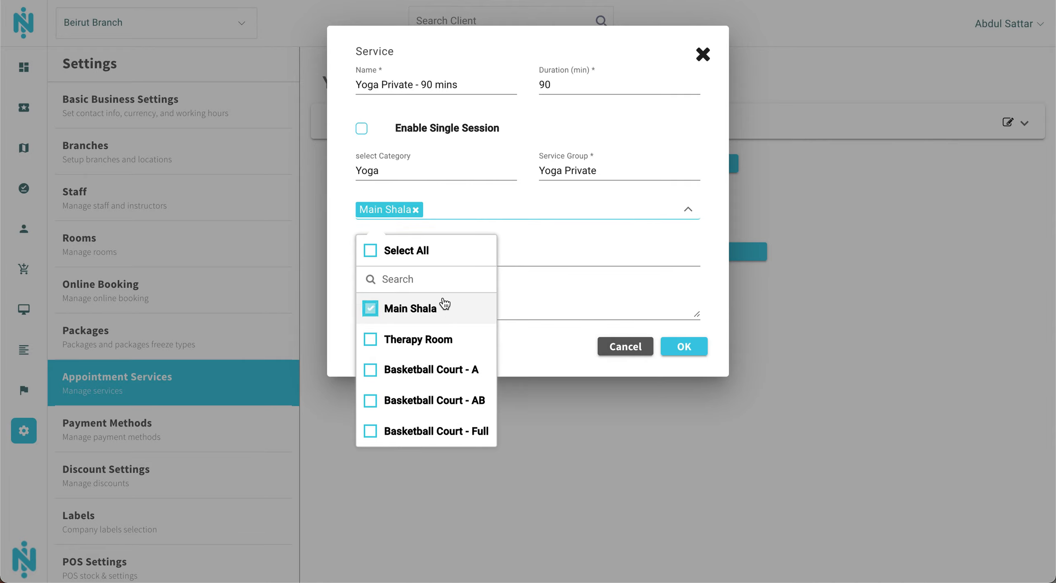
pyautogui.click(447, 338)
pyautogui.click(523, 375)
# - Enter the description "Yoga private for 90 mins" and save the service
pyautogui.click(465, 297)
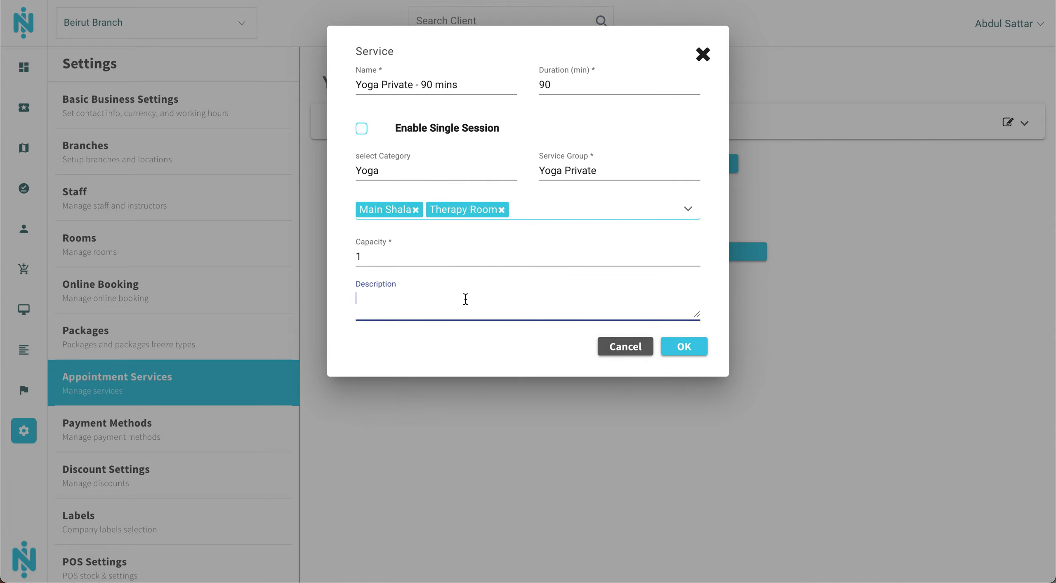
pyautogui.write('Yoga private for 90 mins')
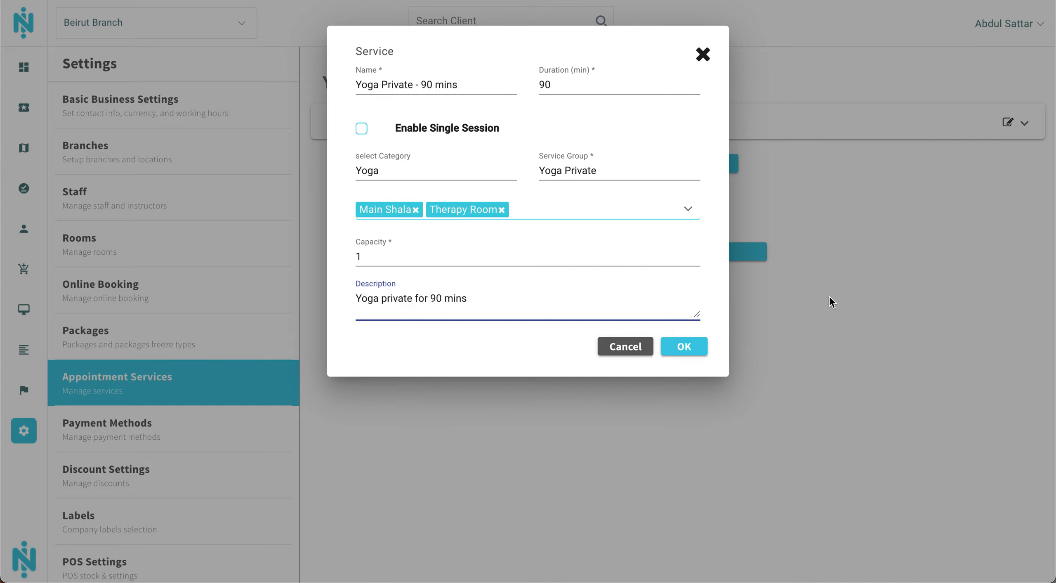
pyautogui.click(701, 349)
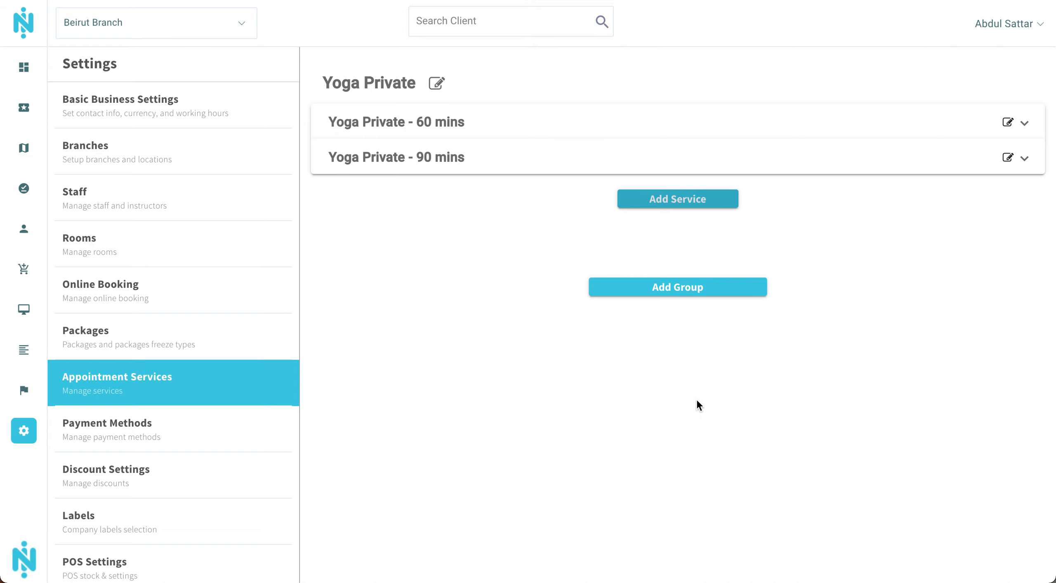
# - Add a service to the Yoga Private group named "Yoga Semi Private - 60 mins" with a duration of 60 minutes
pyautogui.click(729, 201)
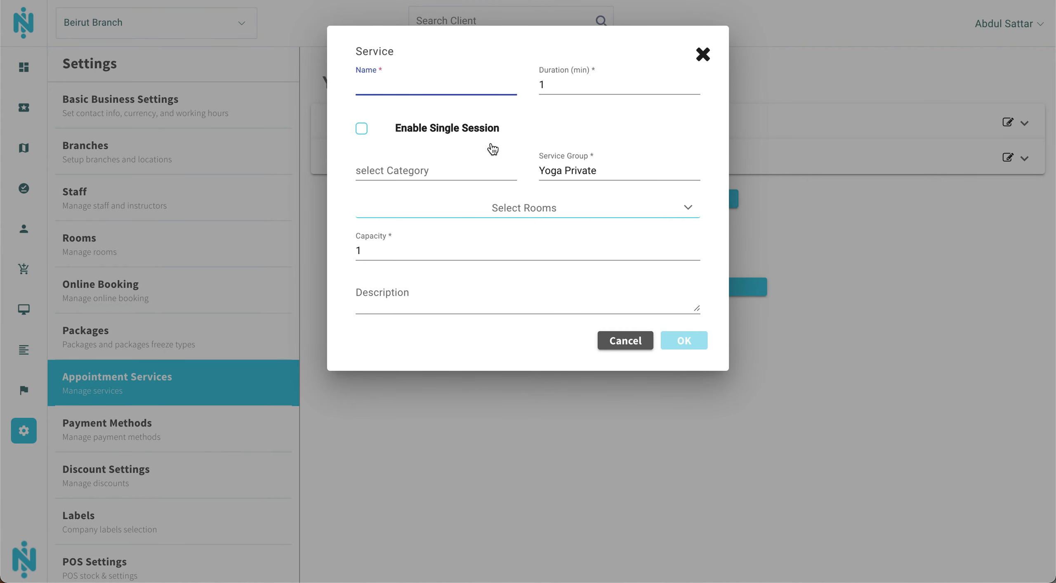
pyautogui.write('Yog')
pyautogui.write('a semi')
pyautogui.write('emi Private - ')
pyautogui.write('60 mins')
pyautogui.click(565, 85)
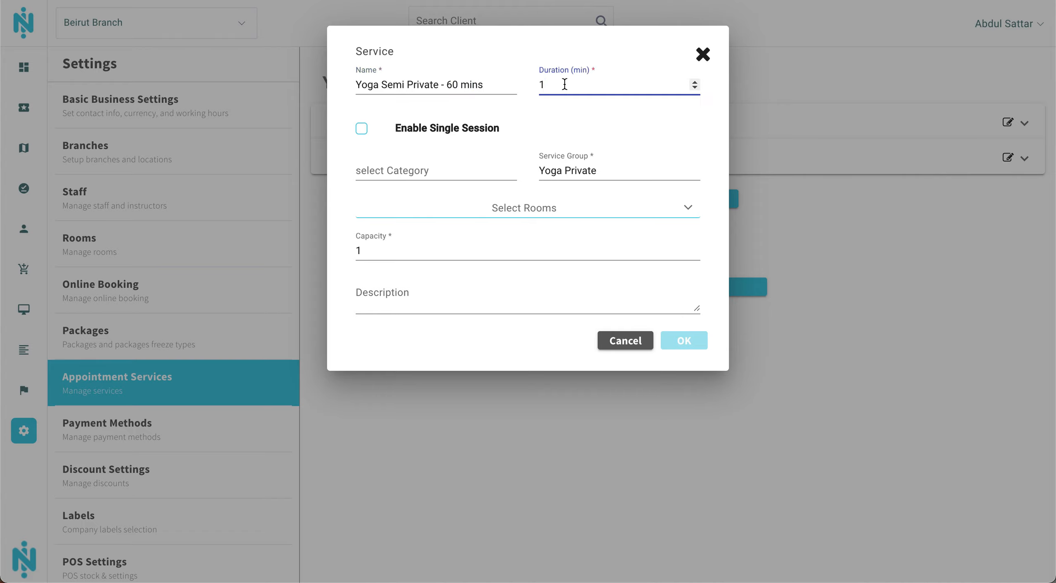
pyautogui.press('BackSpace')
pyautogui.write('60')
# - Set the semi-private service's category to Yoga and assign the rooms Main Shala and Therapy Room
pyautogui.click(454, 160)
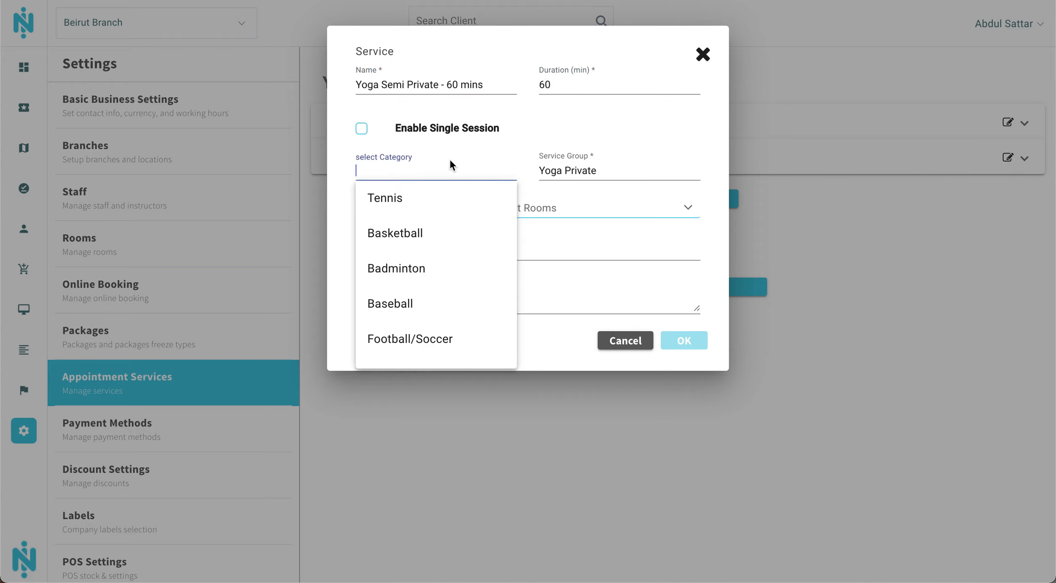
pyautogui.write('yoga')
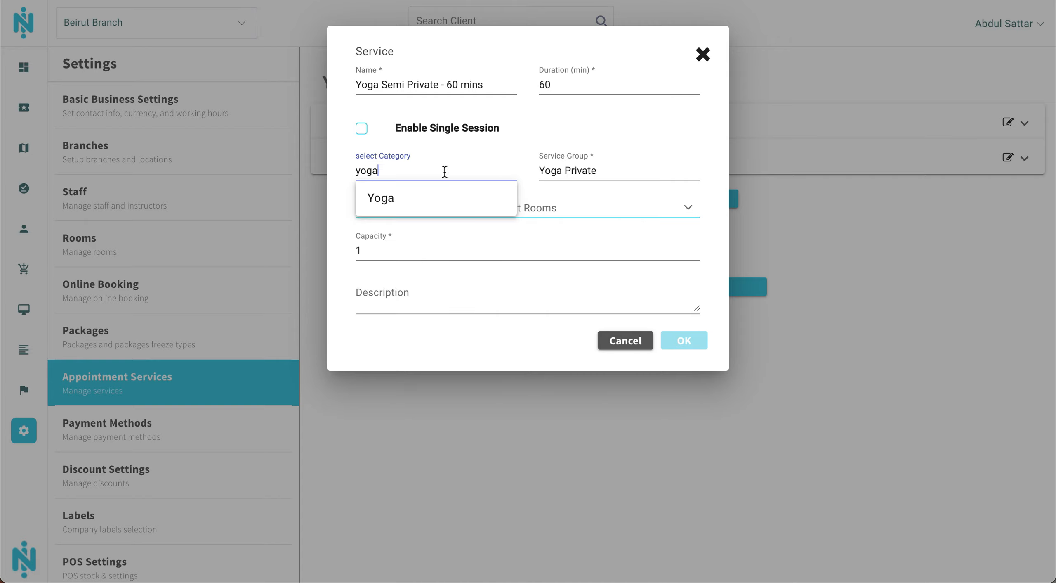
pyautogui.click(437, 192)
pyautogui.click(539, 211)
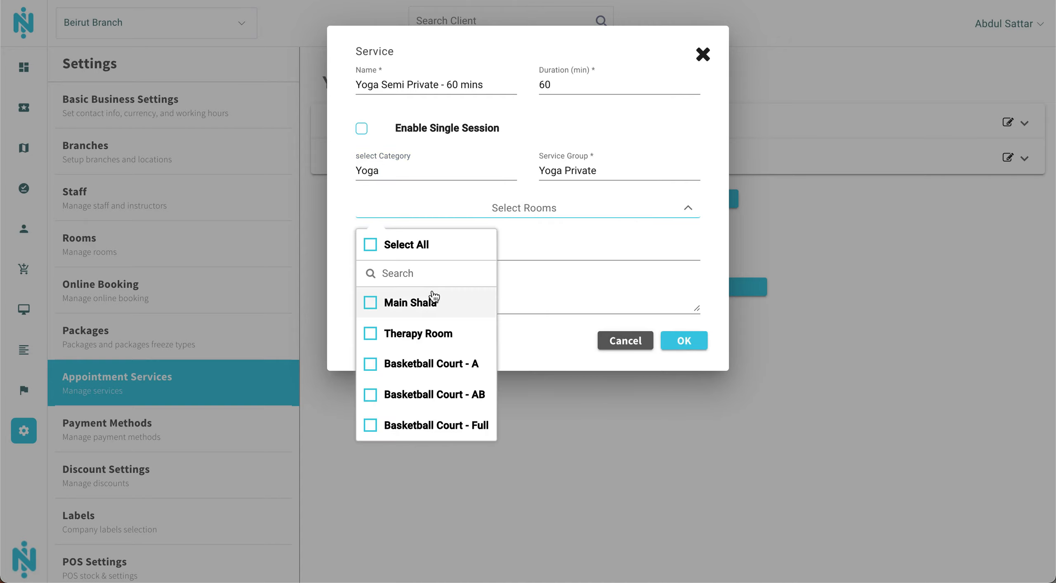
pyautogui.click(431, 302)
pyautogui.click(432, 337)
pyautogui.click(533, 353)
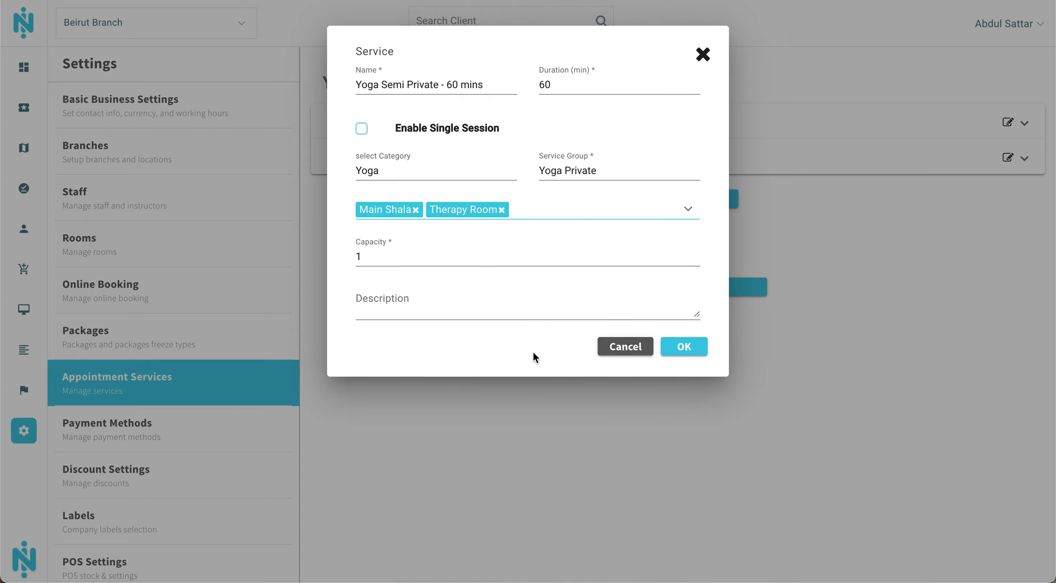
# - Set the semi-private service's capacity to 2, describe it as semi-private yoga classes and save it
pyautogui.click(413, 257)
pyautogui.press('BackSpace')
pyautogui.write('2')
pyautogui.click(458, 306)
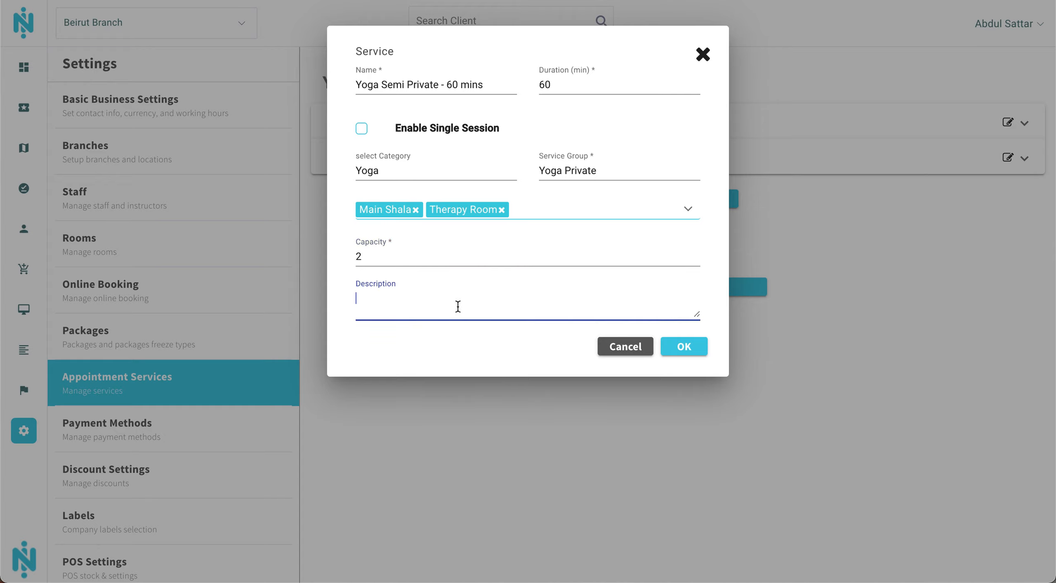
pyautogui.write('Semirprivate yoga classes')
pyautogui.click(682, 349)
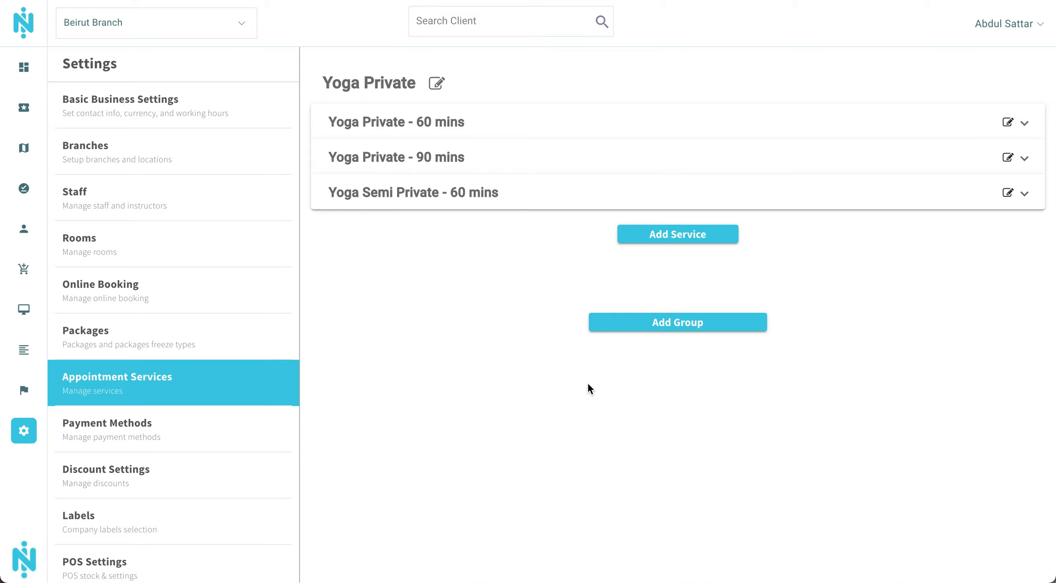
# - Add another appointment service group named "Thai Massage"
pyautogui.click(649, 333)
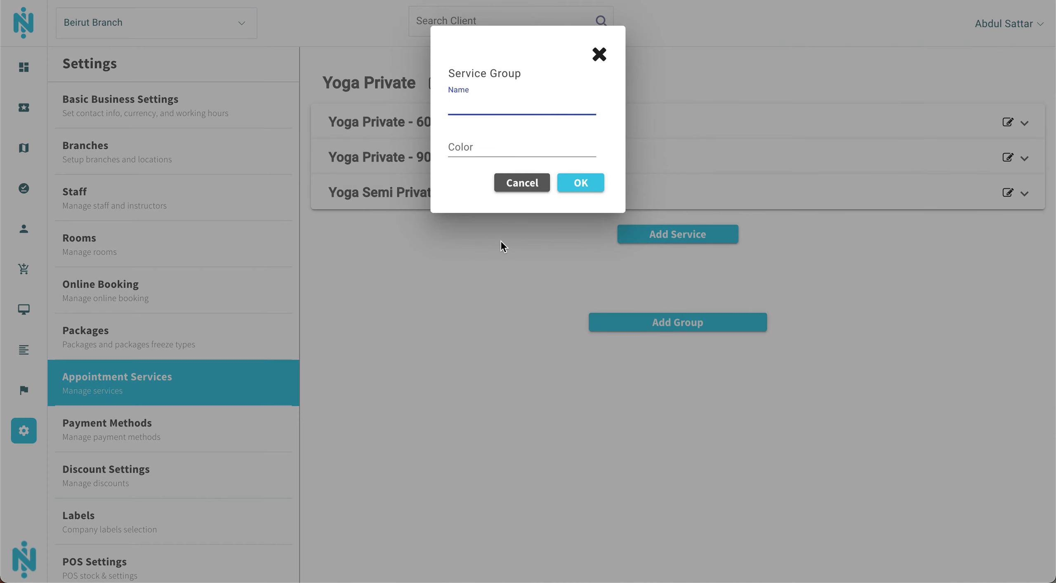
pyautogui.write('Thai Massage')
pyautogui.click(584, 183)
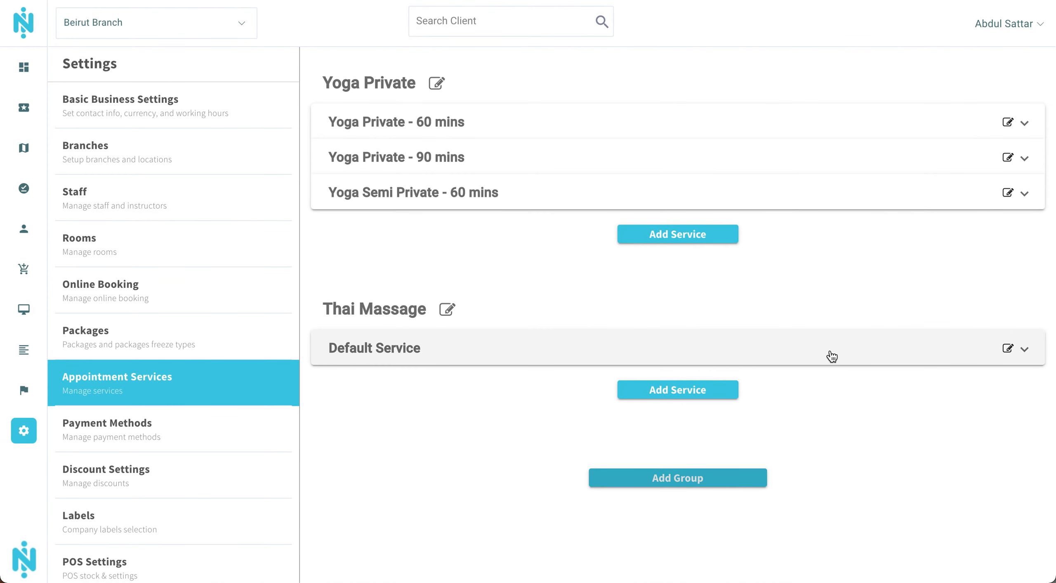
# - Rename the default service in the Thai Massage group to "Thai Massage - 60 mins" and disable its single-session option
pyautogui.click(1008, 348)
pyautogui.click(978, 380)
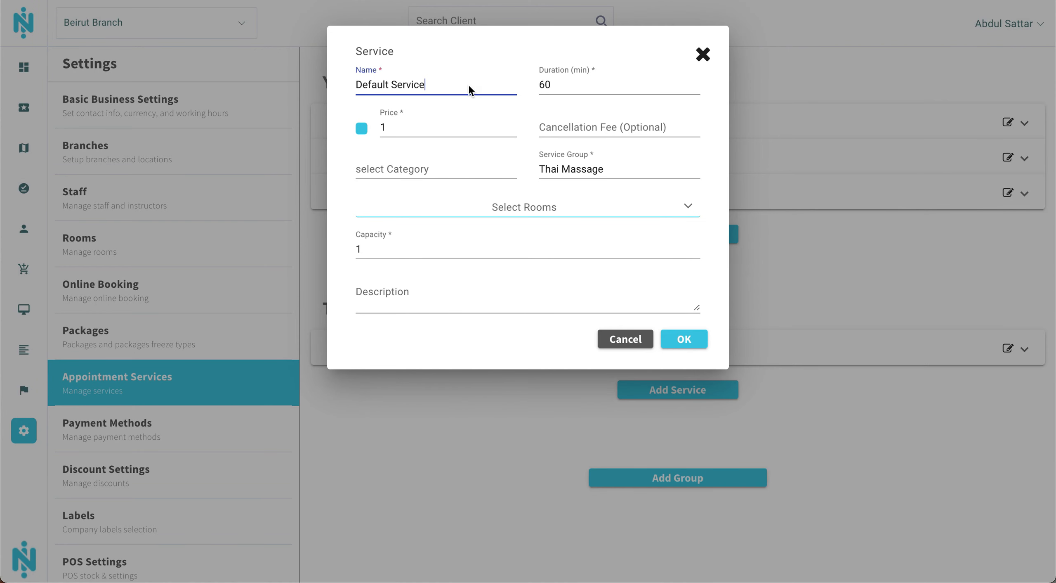
pyautogui.tripleClick(441, 88)
pyautogui.write('Thai Massage - 60 m')
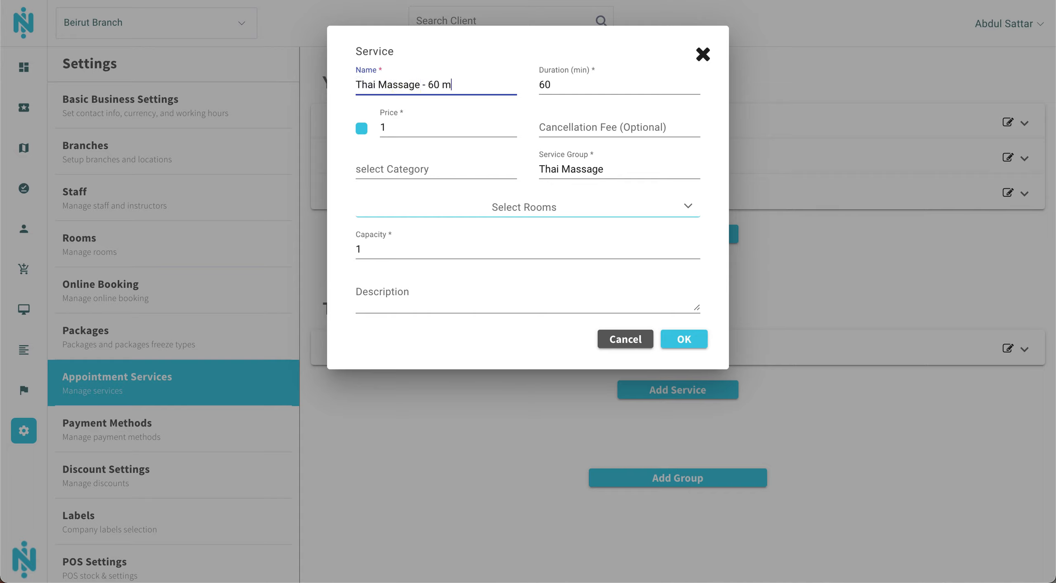
pyautogui.write('ims')
pyautogui.click(362, 127)
# - Set the Thai massage service's category to Massage
pyautogui.click(420, 163)
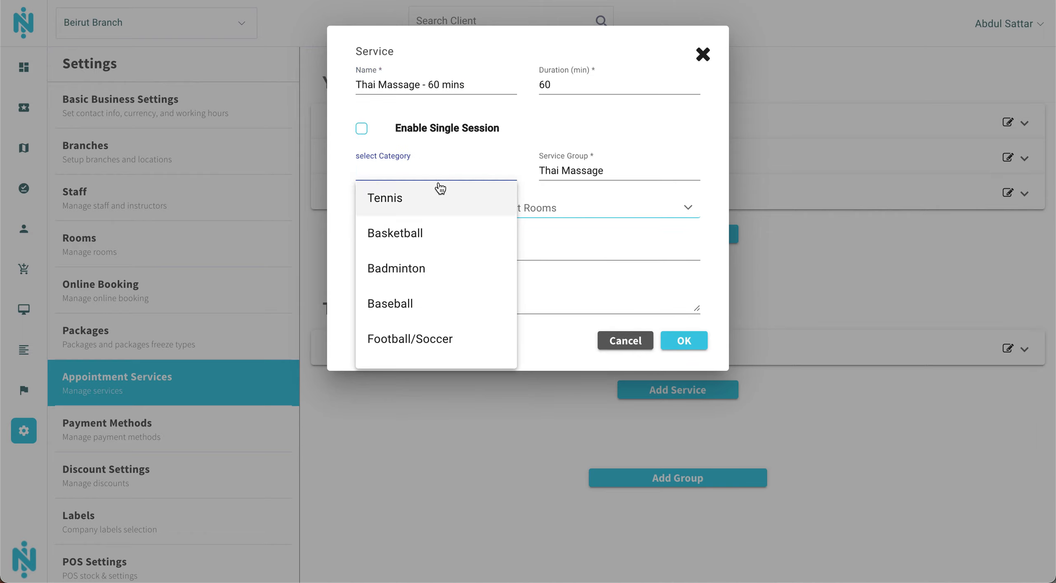
pyautogui.write('he')
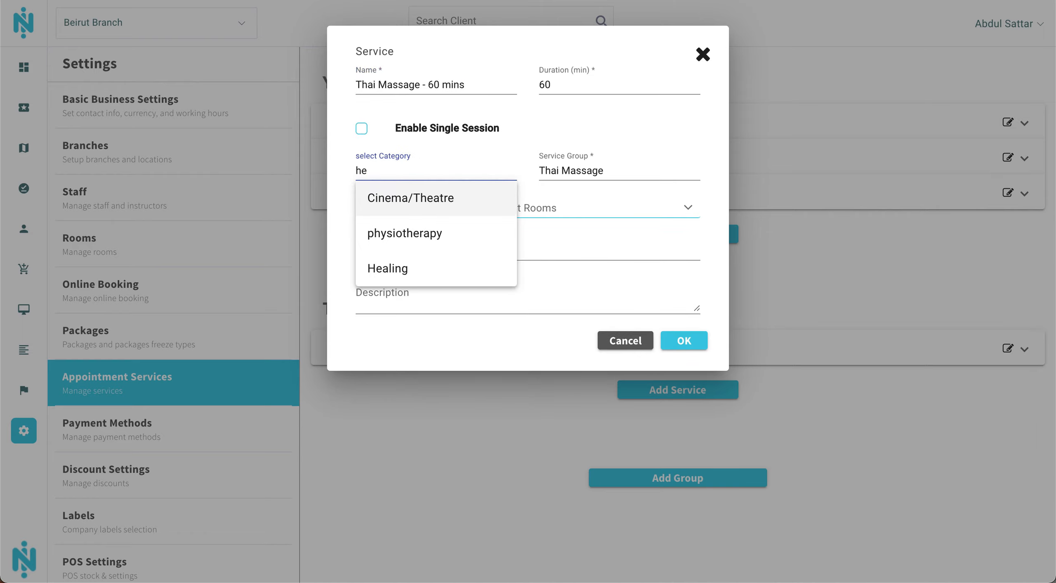
pyautogui.press('BackSpace')
pyautogui.press('BackSpace')
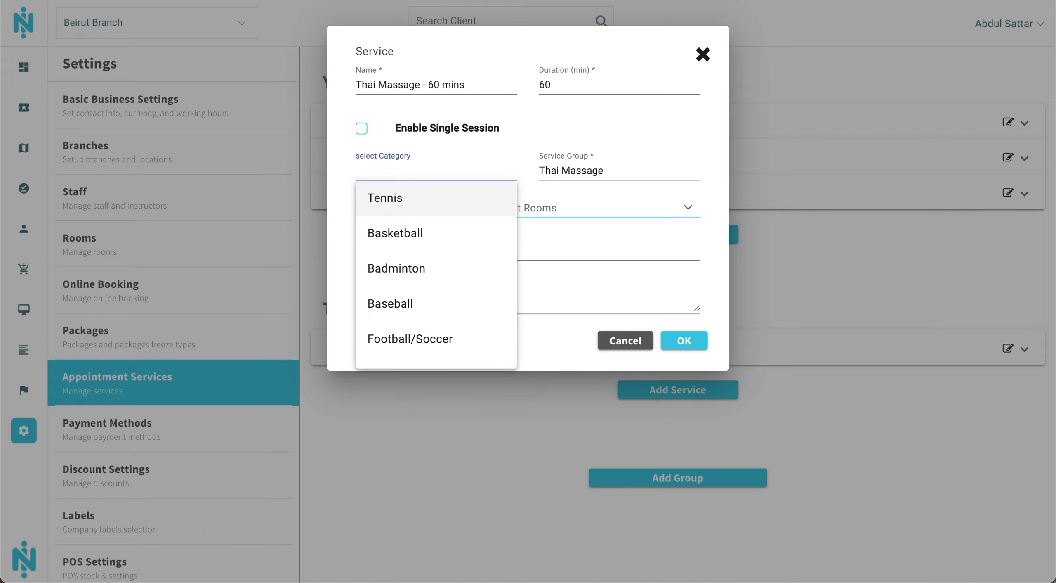
pyautogui.write('mas')
pyautogui.click(420, 208)
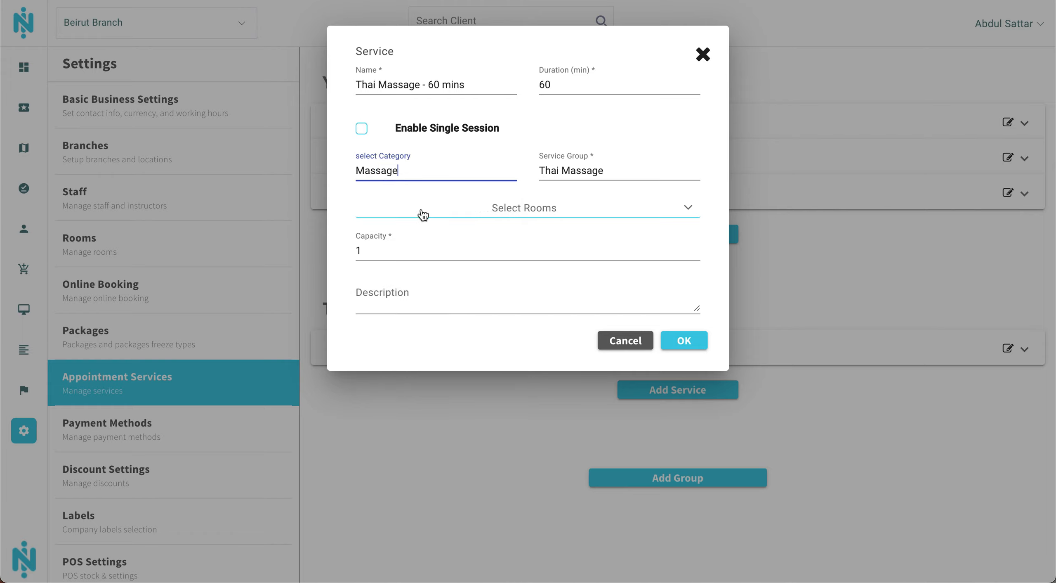
# - Assign the Therapy Room to the Thai massage service and save it
pyautogui.click(422, 212)
pyautogui.click(429, 335)
pyautogui.click(530, 349)
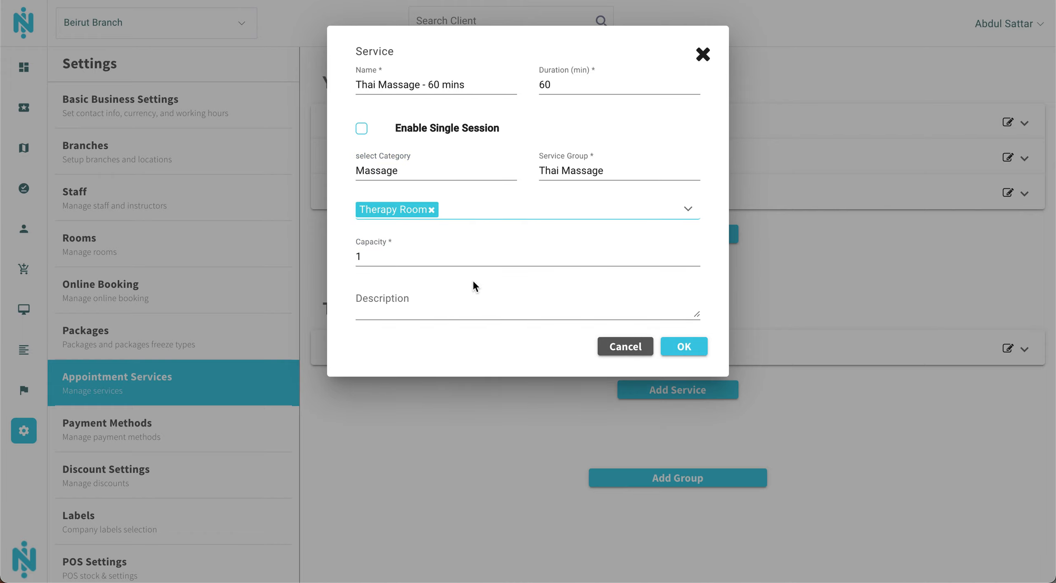
pyautogui.click(684, 346)
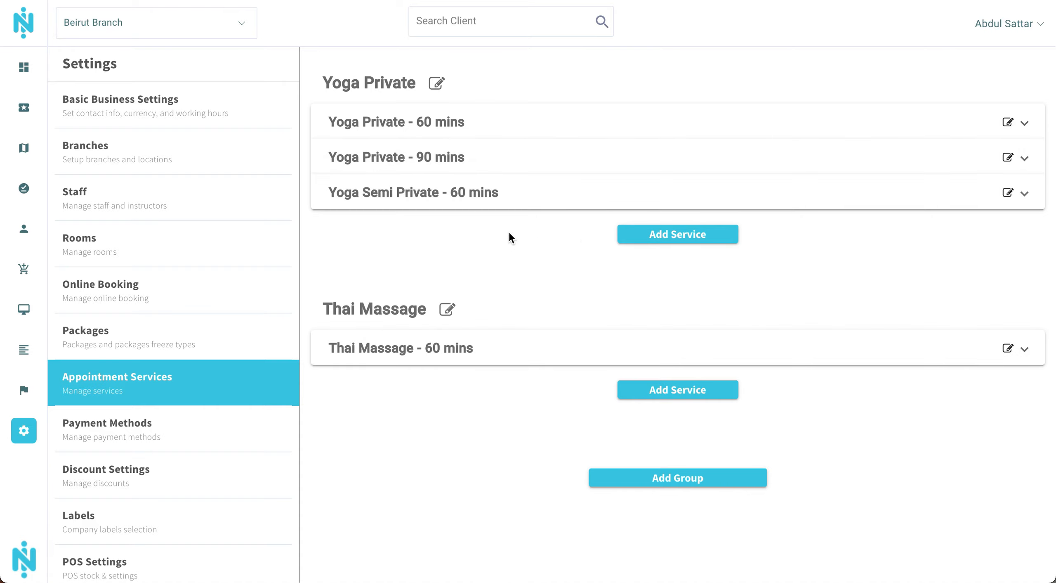
# - Add the existing "PT - 10 Session" package to the Yoga Private - 60 mins service
pyautogui.click(708, 117)
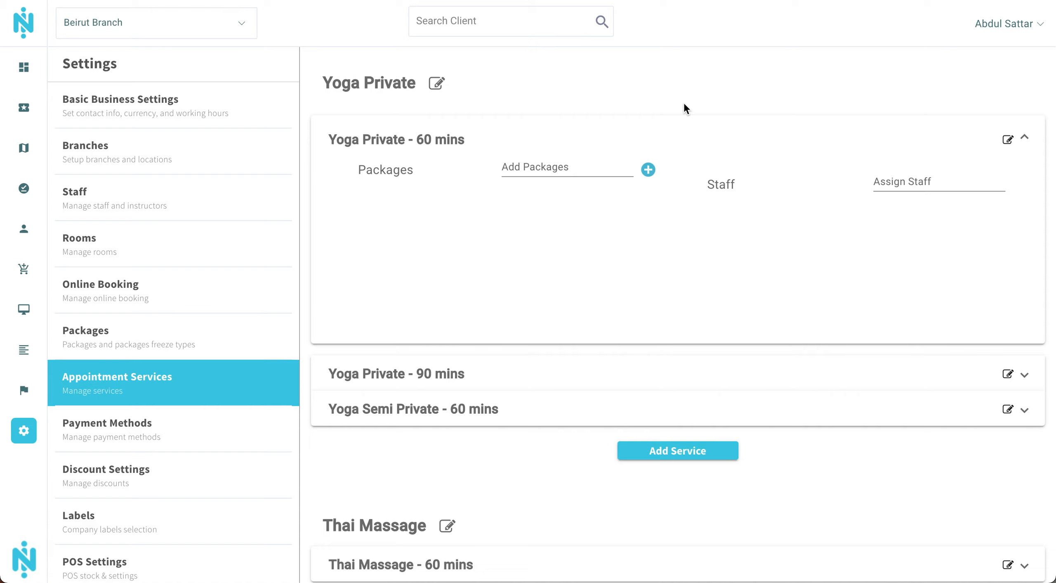
pyautogui.click(561, 164)
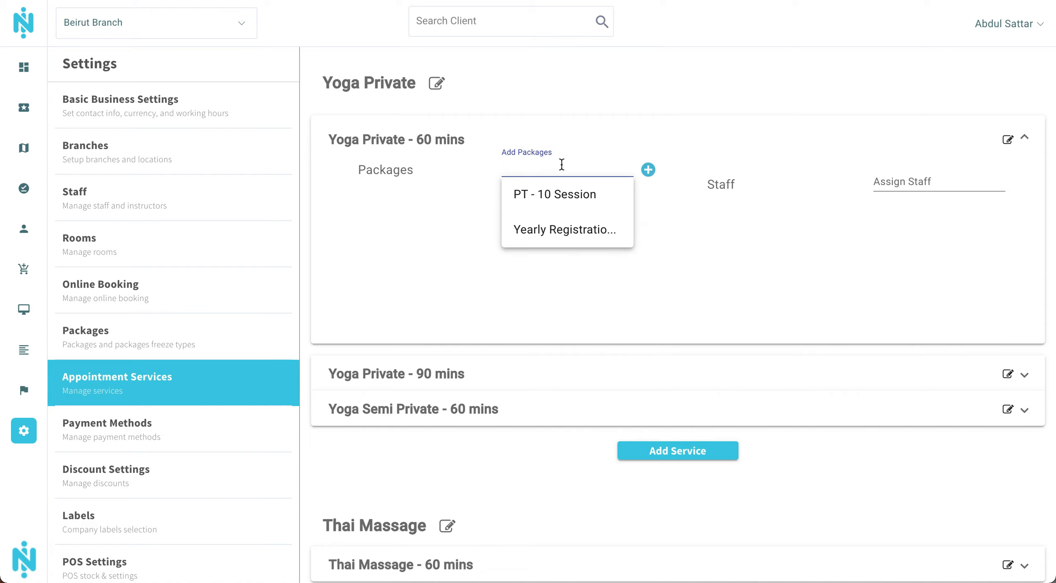
pyautogui.click(550, 197)
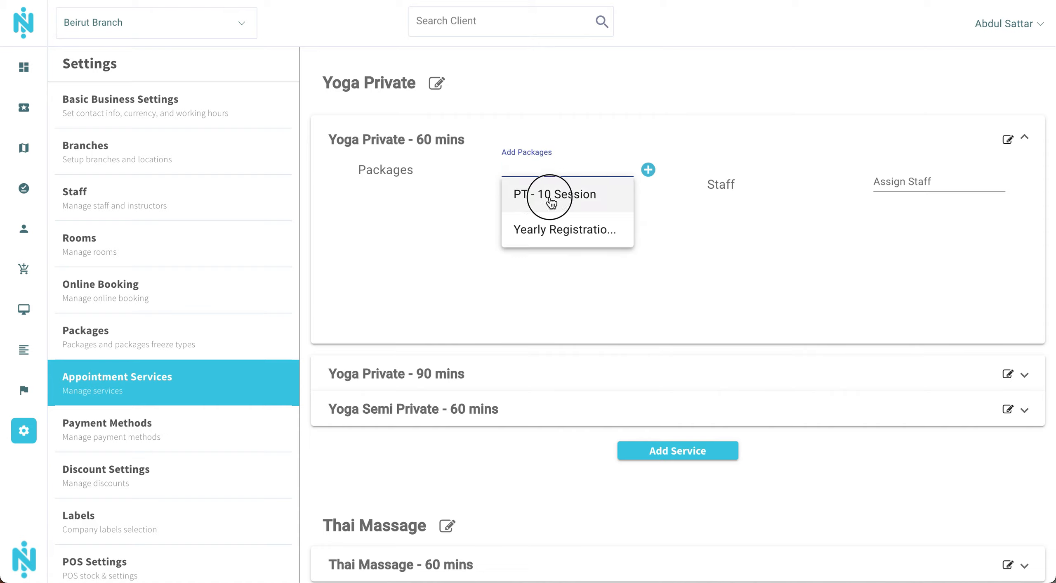
pyautogui.click(551, 290)
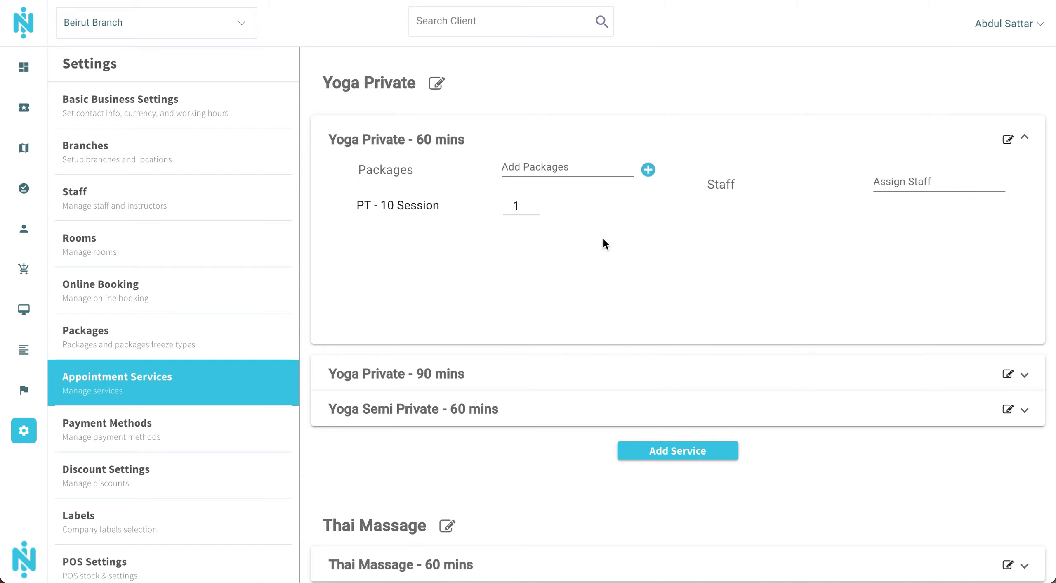
# - Start a new package for the Yoga Private - 60 mins service named "PT - 20 Sessions" with a price of 1500
pyautogui.click(649, 169)
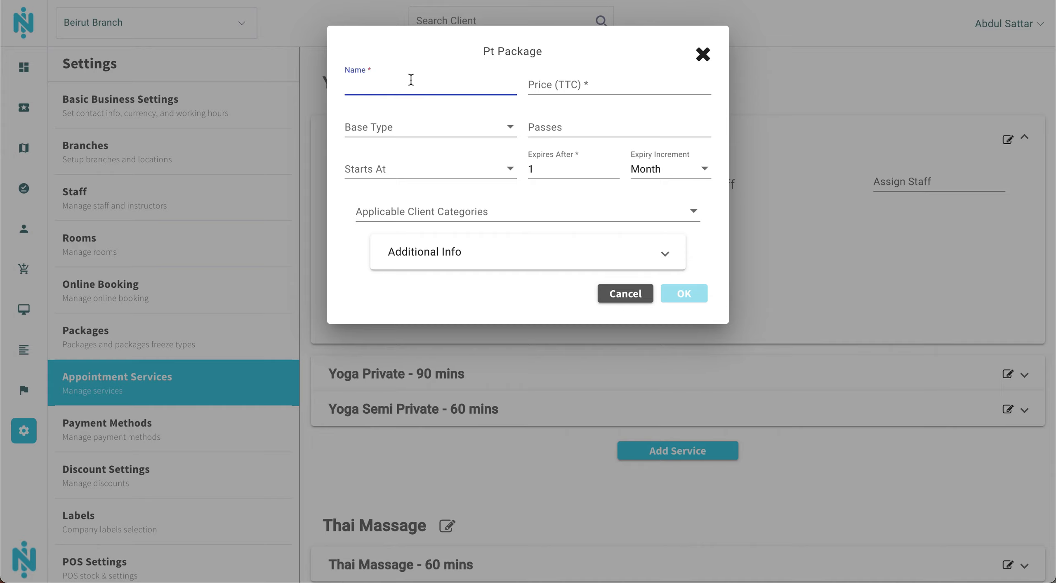
pyautogui.write('PT - 20 Sessions')
pyautogui.click(594, 75)
pyautogui.write('1500')
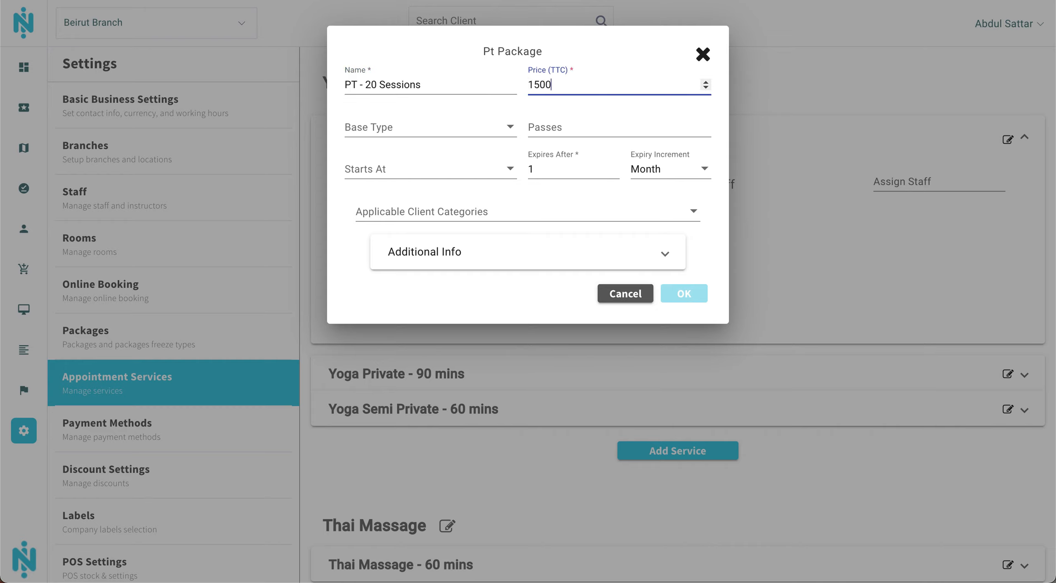
# - Base the new package on passes with 20 passes and have it start at the first session
pyautogui.click(428, 129)
pyautogui.click(426, 157)
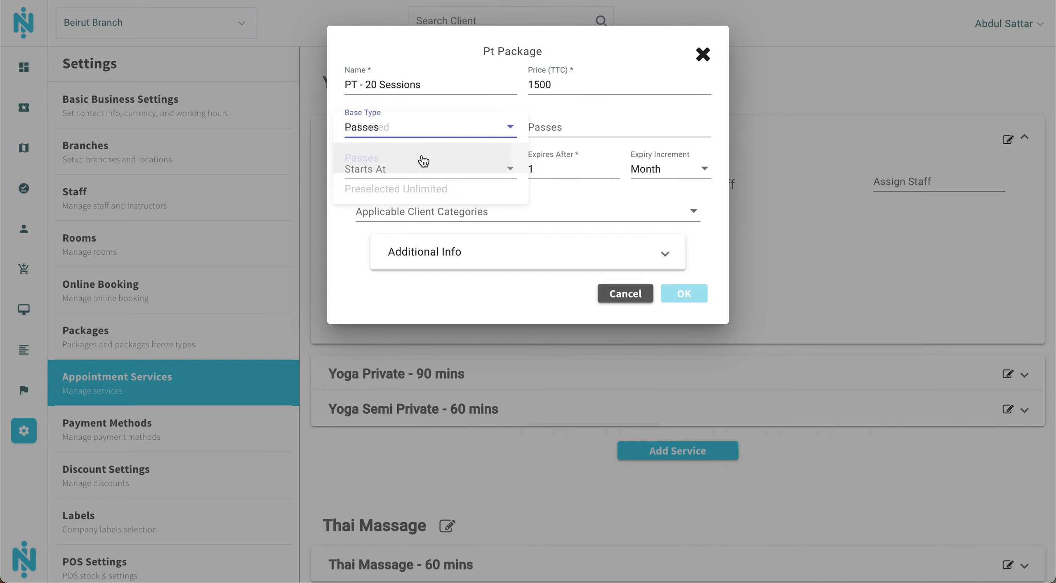
pyautogui.click(568, 139)
pyautogui.write('20')
pyautogui.click(456, 171)
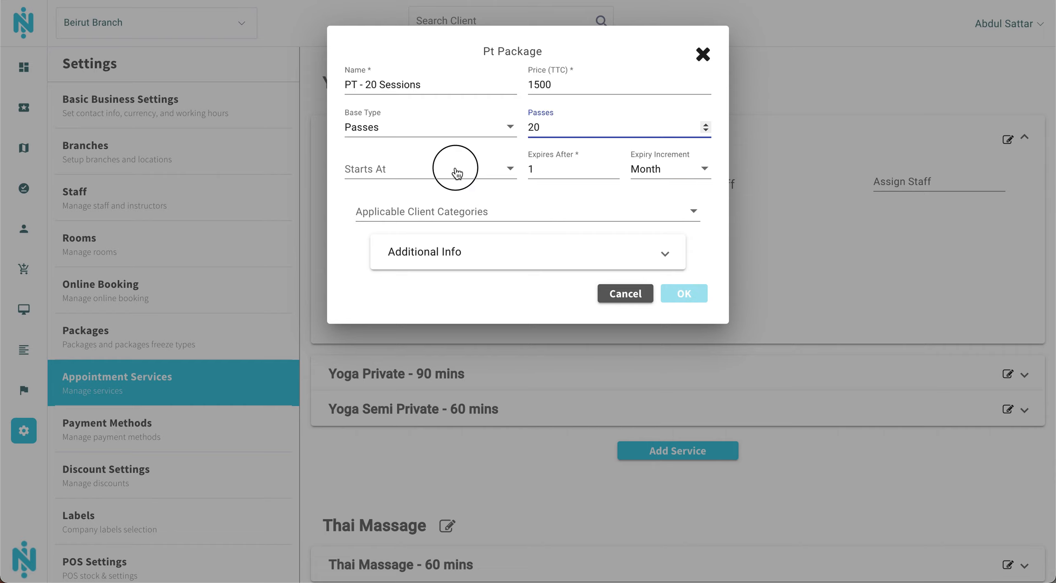
pyautogui.click(440, 230)
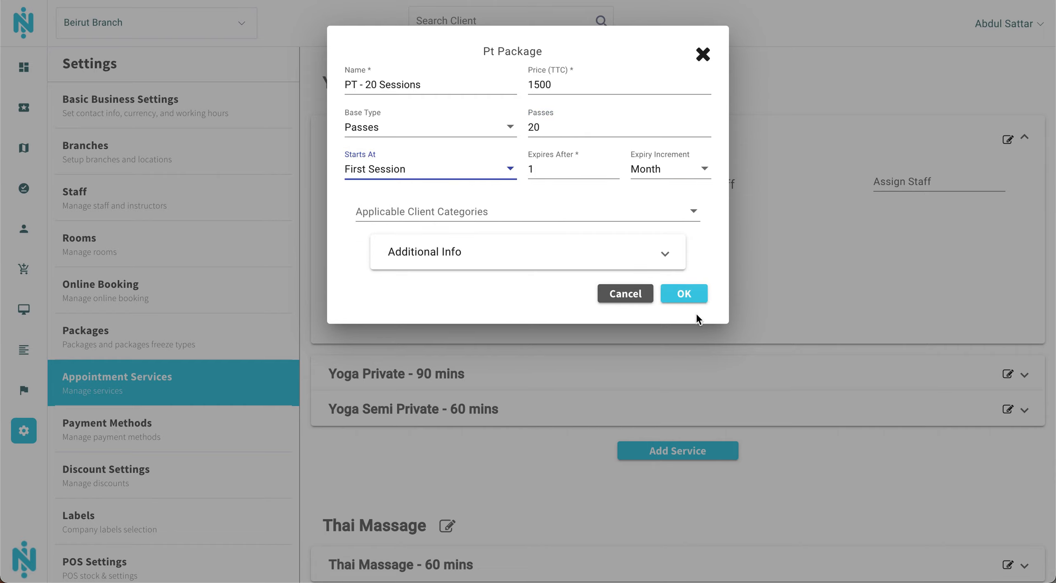
# - Set the new package to expire after 3 months and save it
pyautogui.click(573, 168)
pyautogui.press('BackSpace')
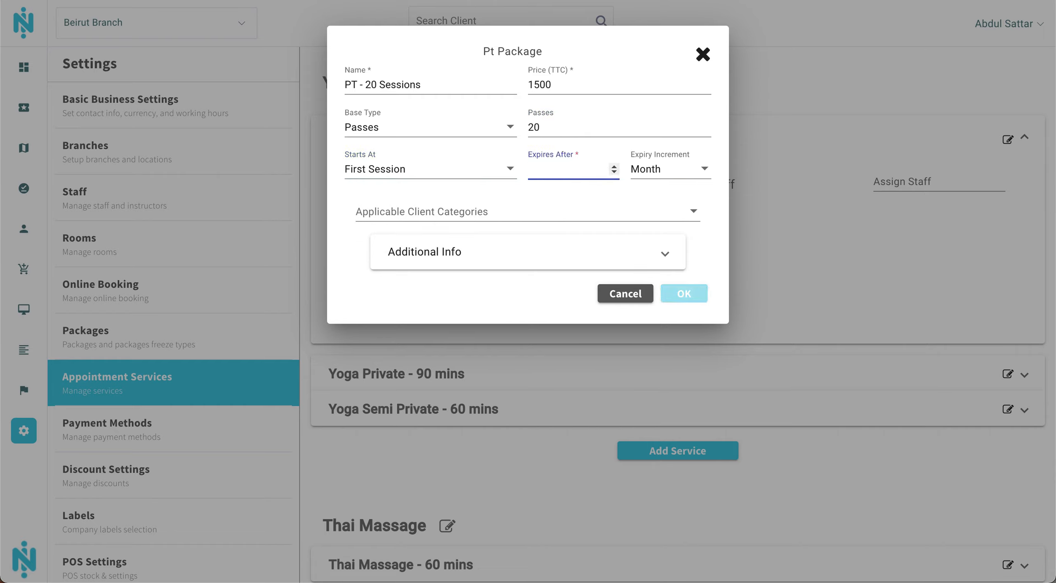
pyautogui.write('3')
pyautogui.click(678, 294)
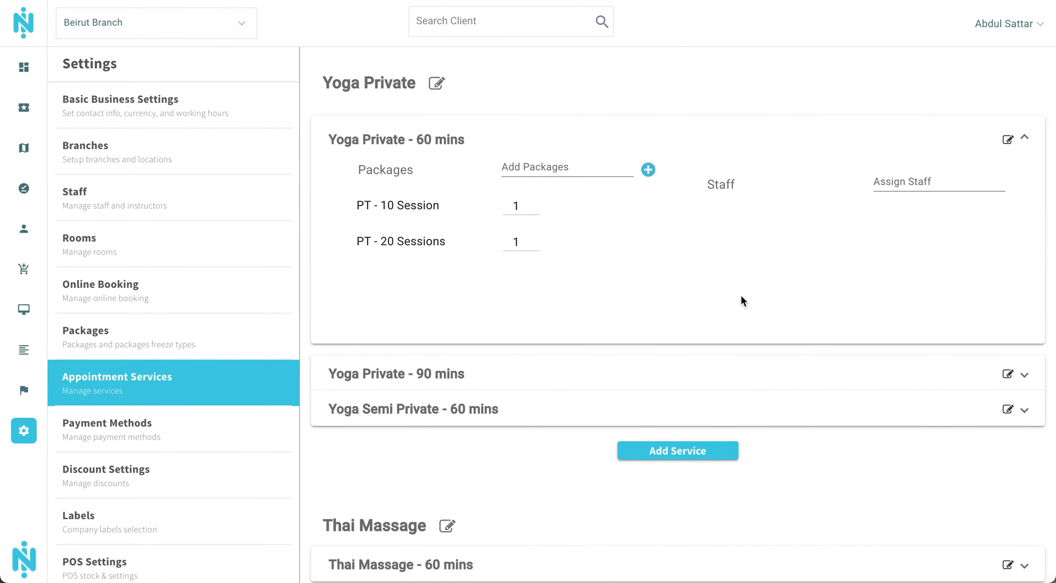
# - Assign the listed staff member to the Yoga Private - 60 mins service
pyautogui.click(891, 176)
pyautogui.click(913, 238)
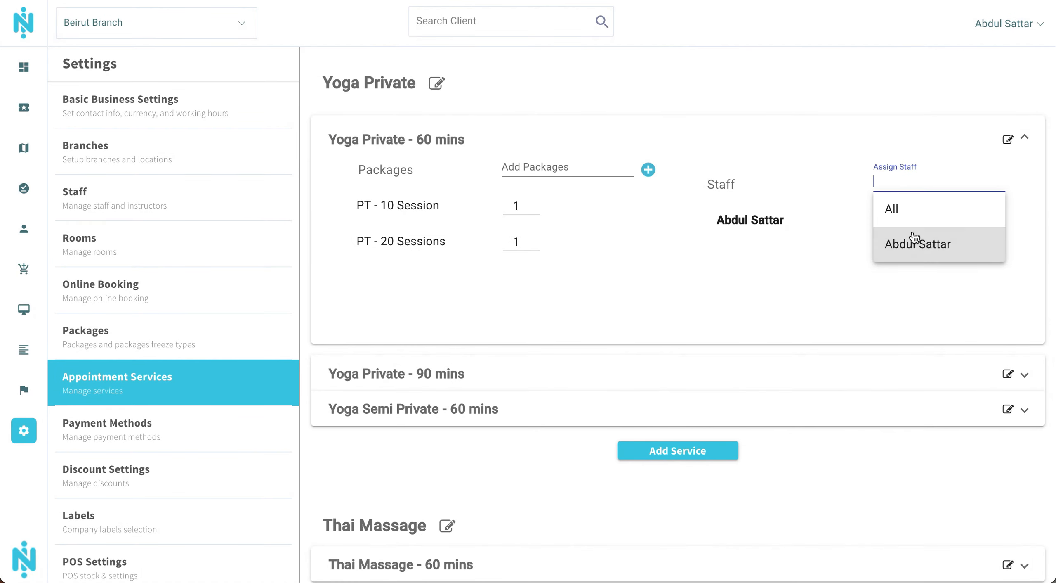
pyautogui.click(819, 288)
# - Add the PT - 10 Session and PT - 20 Sessions packages to the Yoga Private - 90 mins service
pyautogui.click(772, 373)
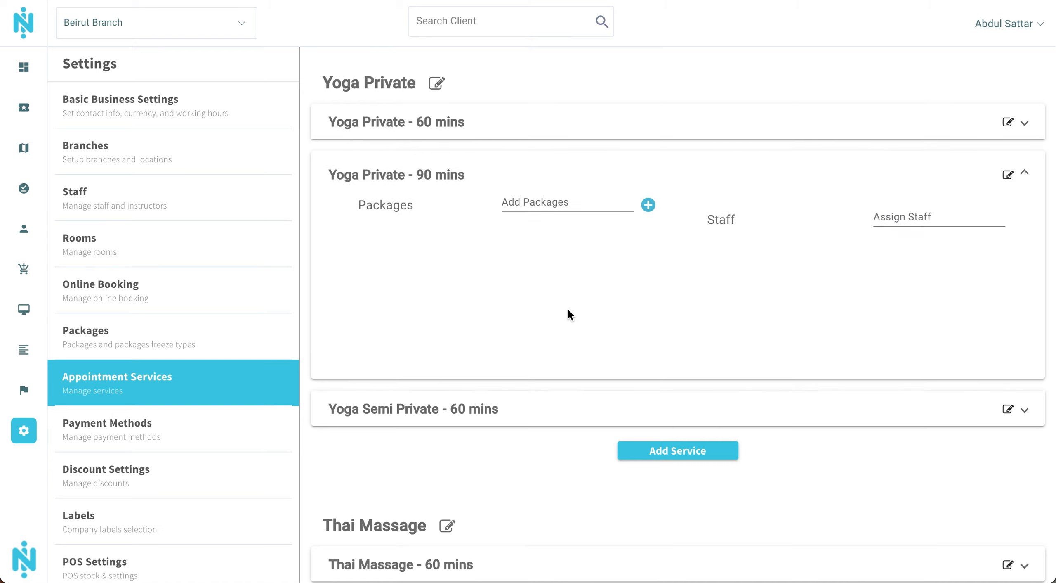
pyautogui.click(540, 206)
pyautogui.click(541, 233)
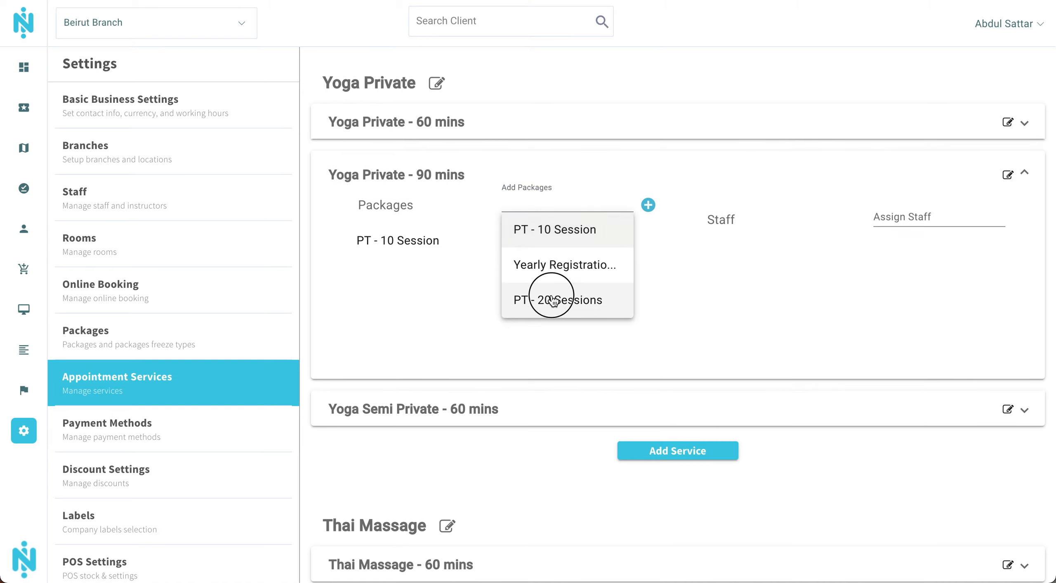
pyautogui.click(548, 297)
# - Try to assign a staff member to the Yoga Private - 90 mins service
pyautogui.click(949, 215)
pyautogui.click(931, 251)
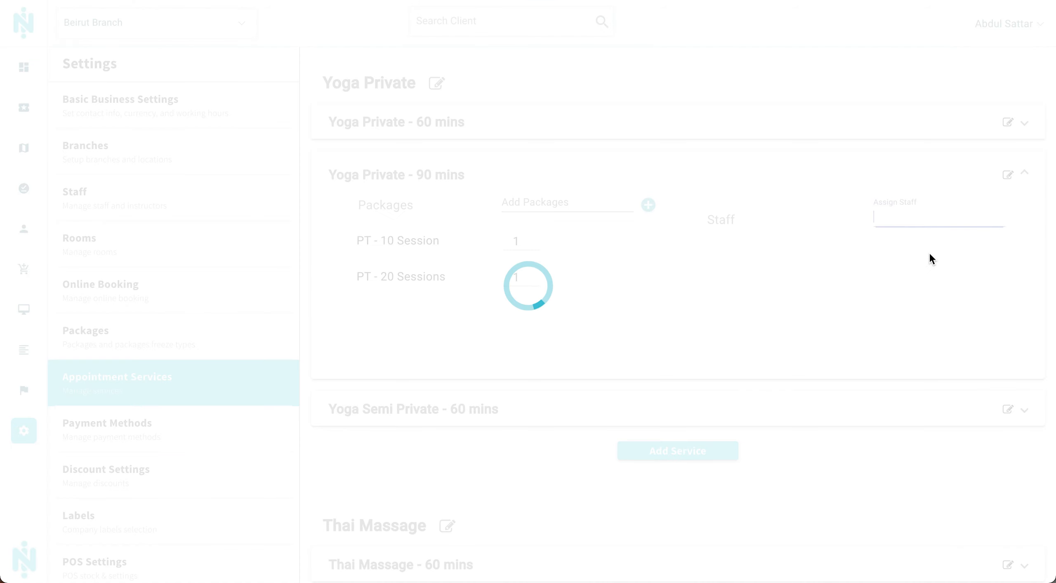
pyautogui.click(898, 220)
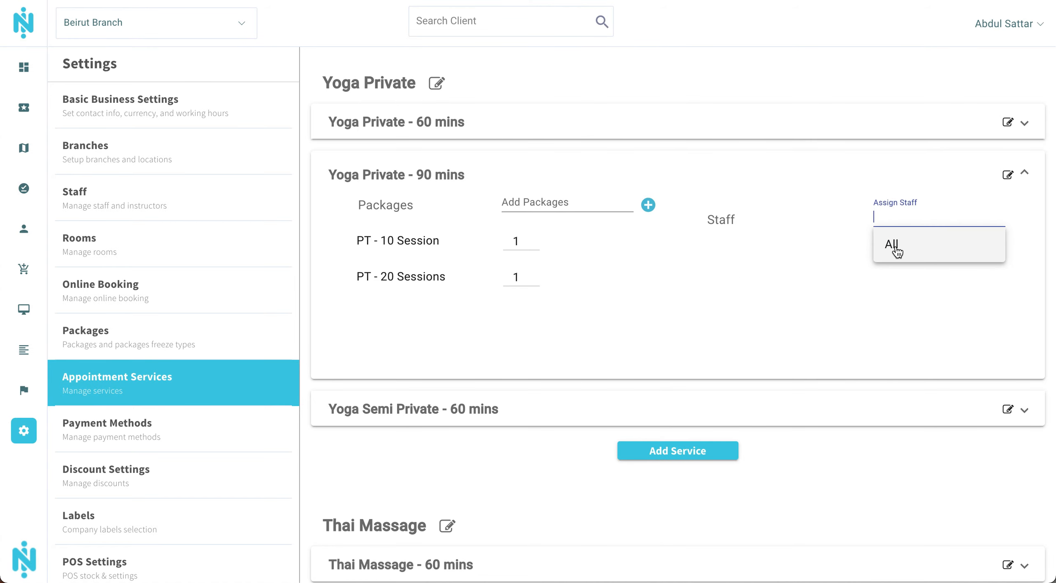
pyautogui.click(873, 217)
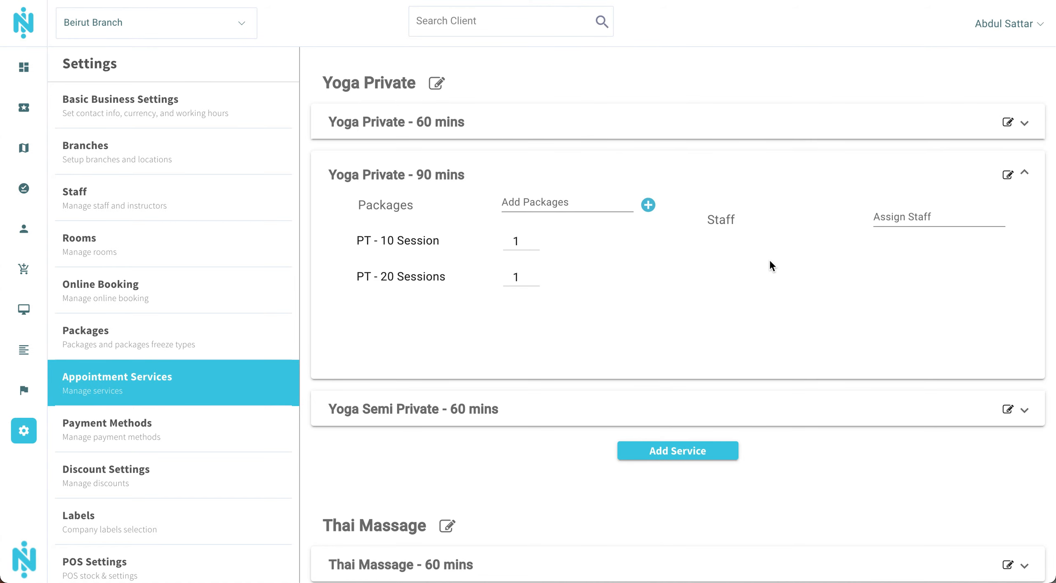
# - Add the PT - 10 Session and PT - 20 Sessions packages to the Yoga Semi Private - 60 mins service
pyautogui.click(705, 405)
pyautogui.click(551, 241)
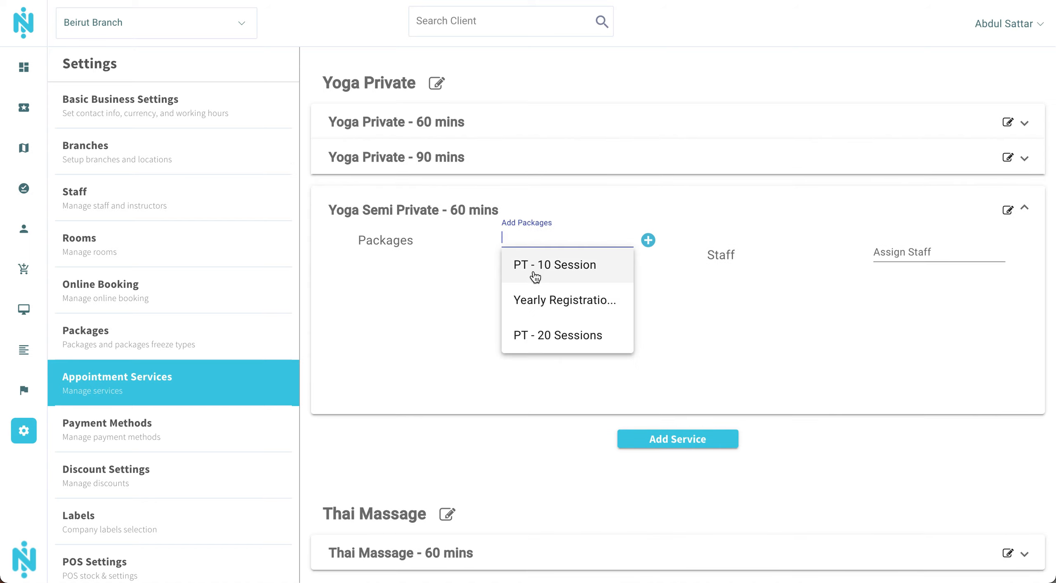
pyautogui.click(535, 277)
pyautogui.click(547, 334)
pyautogui.click(807, 325)
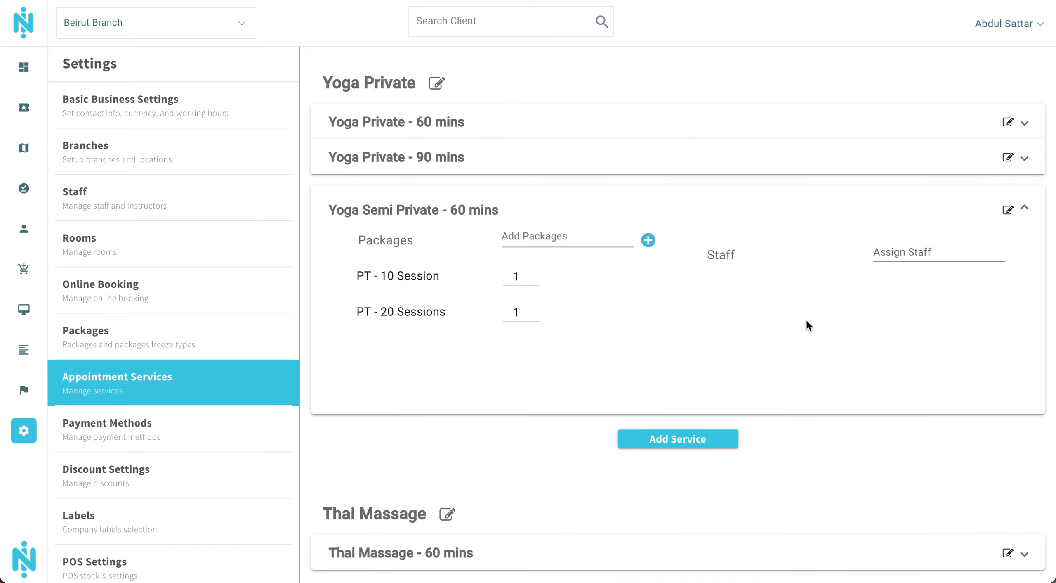
# - Find the staff member by name, assign them to the Yoga Semi Private - 60 mins service and collapse its details
pyautogui.click(895, 252)
pyautogui.write('abdu')
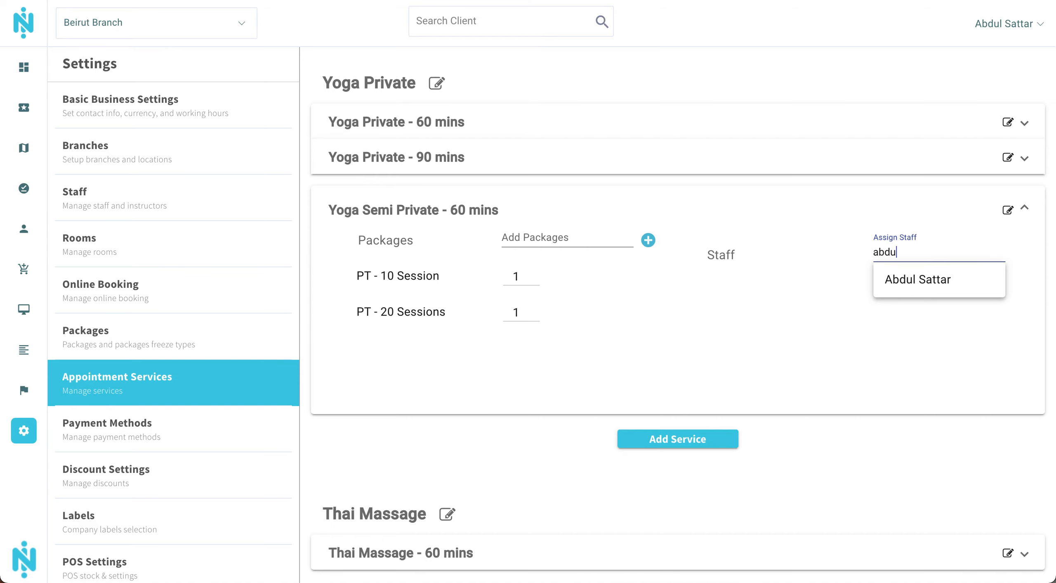
pyautogui.click(941, 285)
pyautogui.click(767, 402)
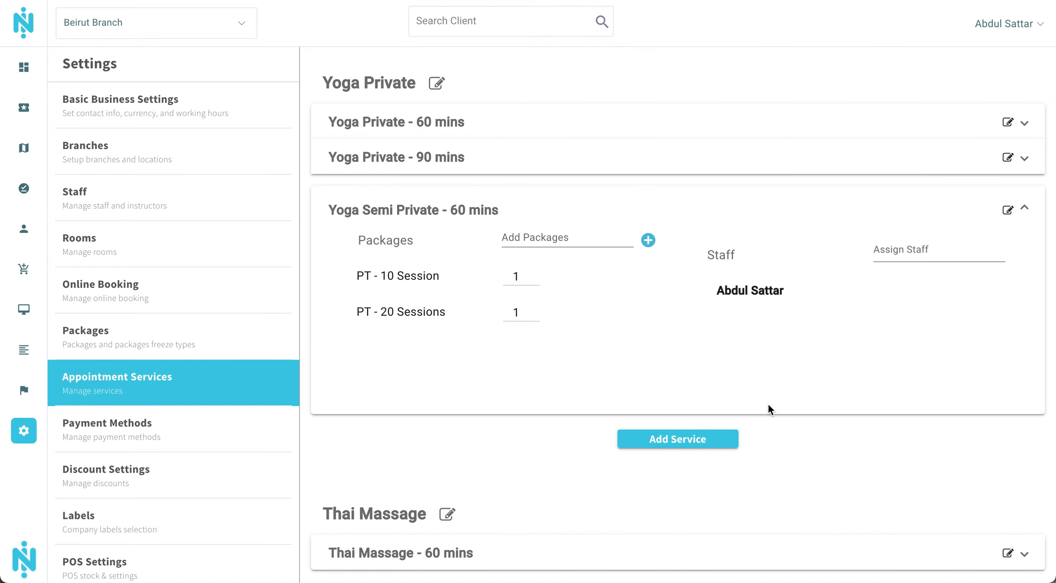
pyautogui.click(1025, 207)
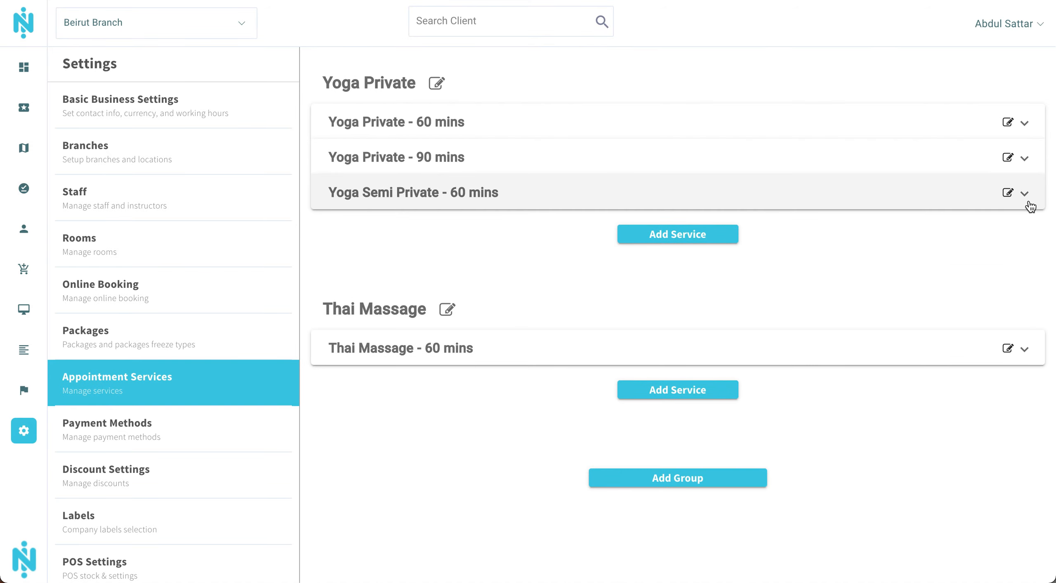
# - Review the edit form and the deactivation option of the Yoga Private - 60 mins service without changing anything
pyautogui.click(1009, 123)
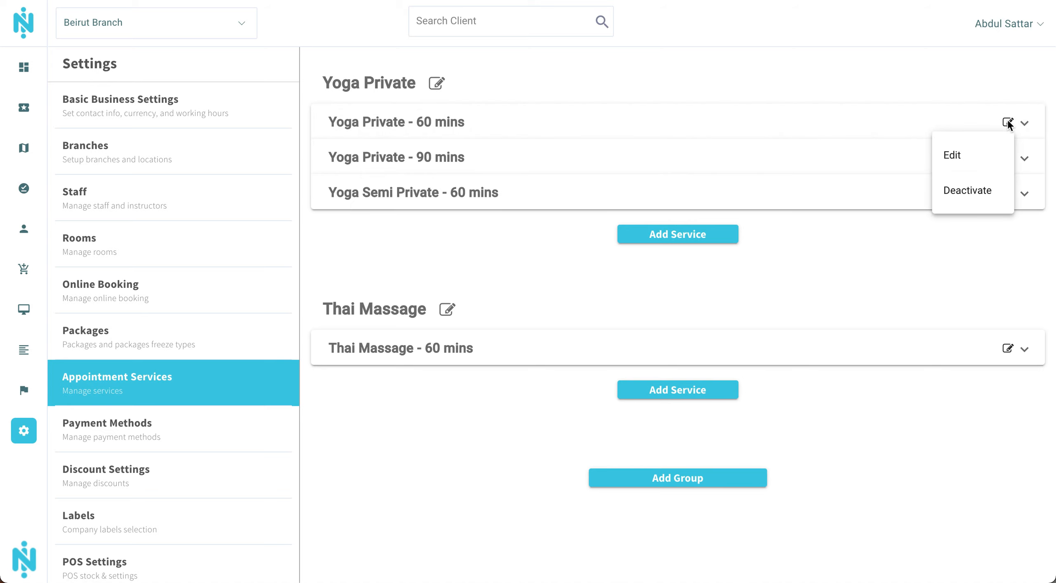
pyautogui.click(969, 153)
pyautogui.click(619, 346)
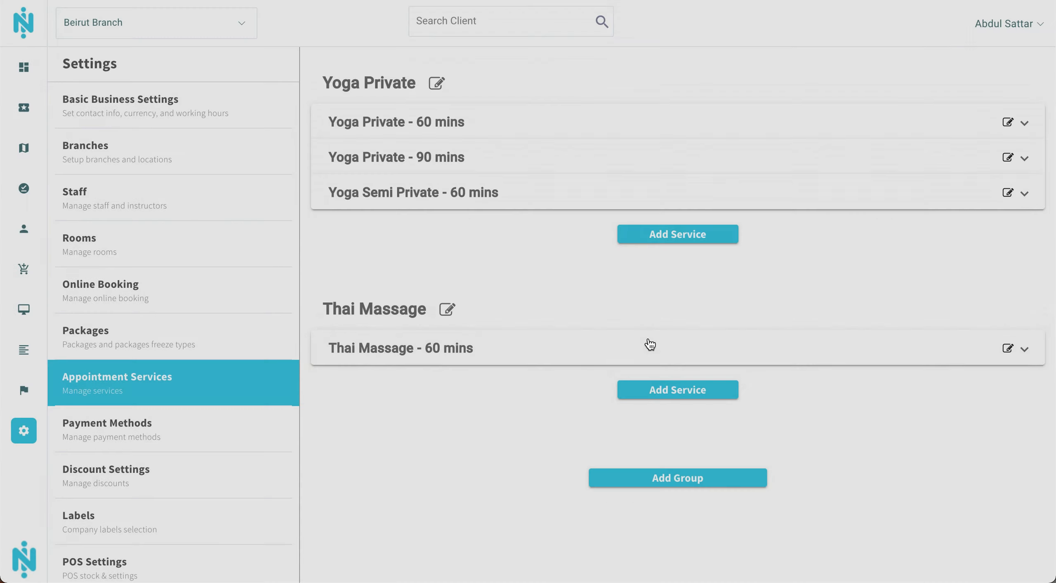
pyautogui.click(1008, 126)
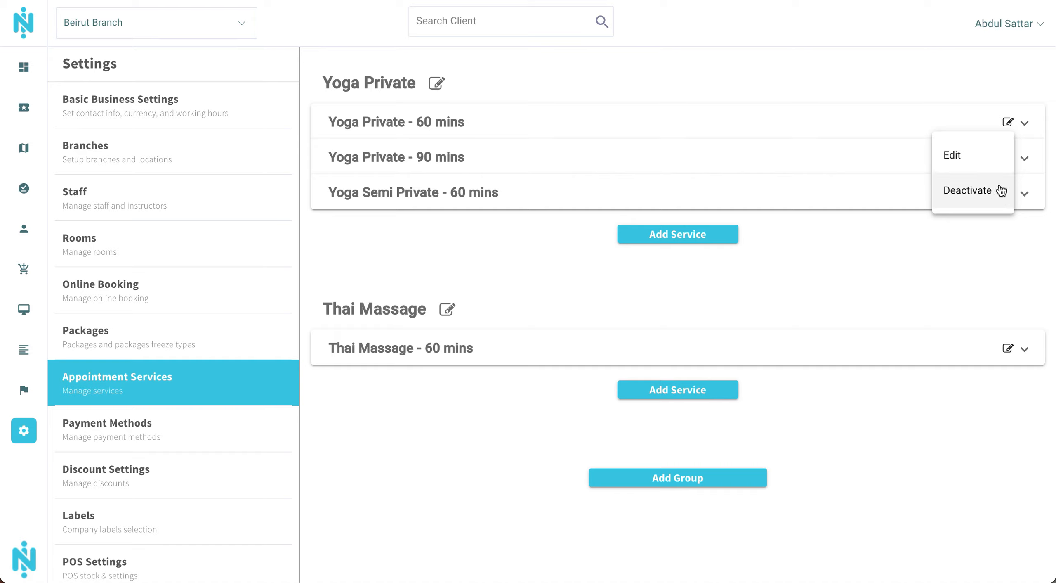
pyautogui.click(856, 83)
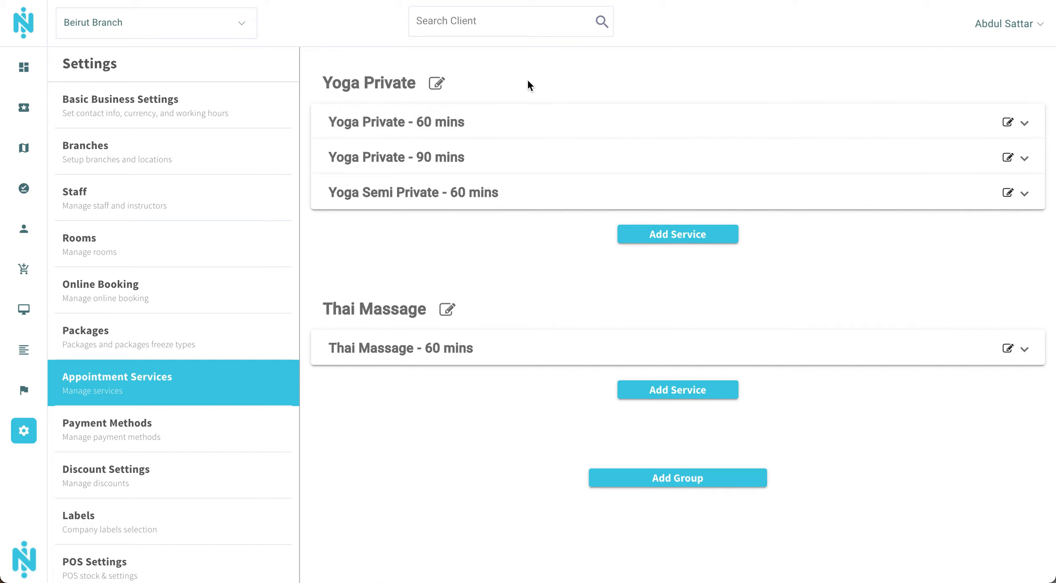
# - Open the appointments calendar and look through the instructor's day schedule for November 22, 2020
pyautogui.moveTo(20, 169)
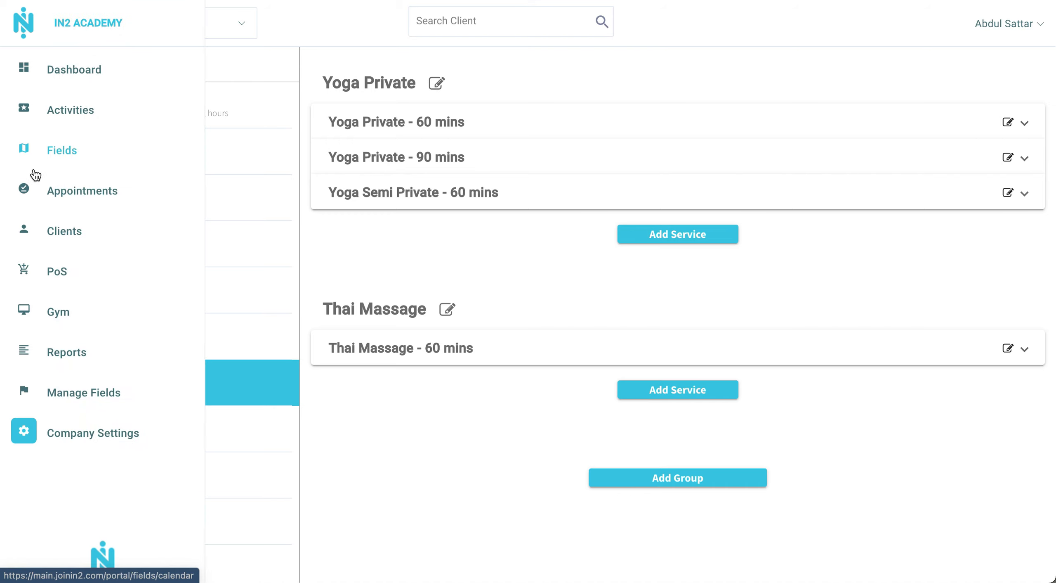
pyautogui.click(85, 194)
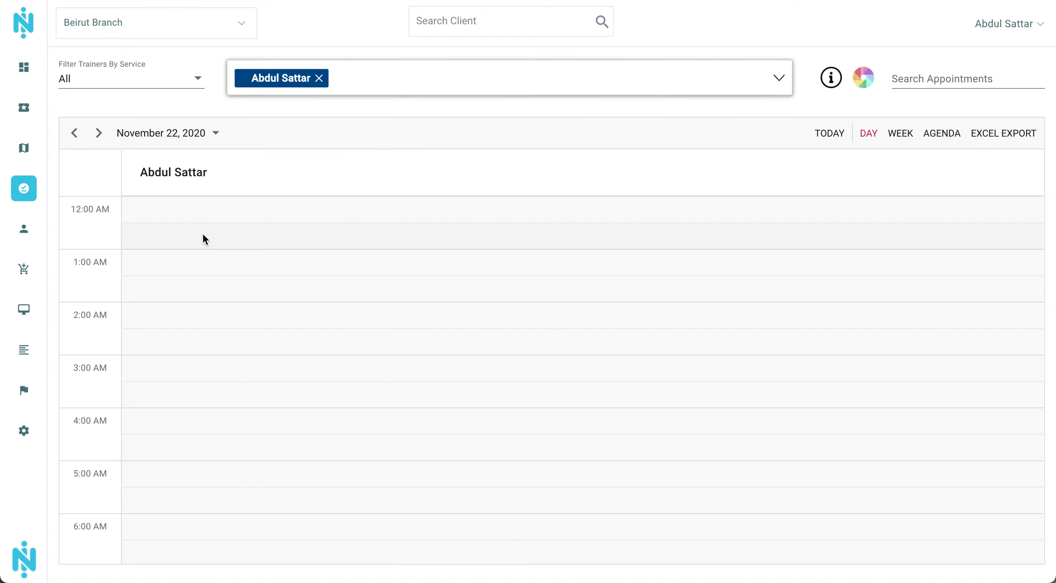
pyautogui.scroll(-5, 207, 274)
pyautogui.scroll(-7, 208, 271)
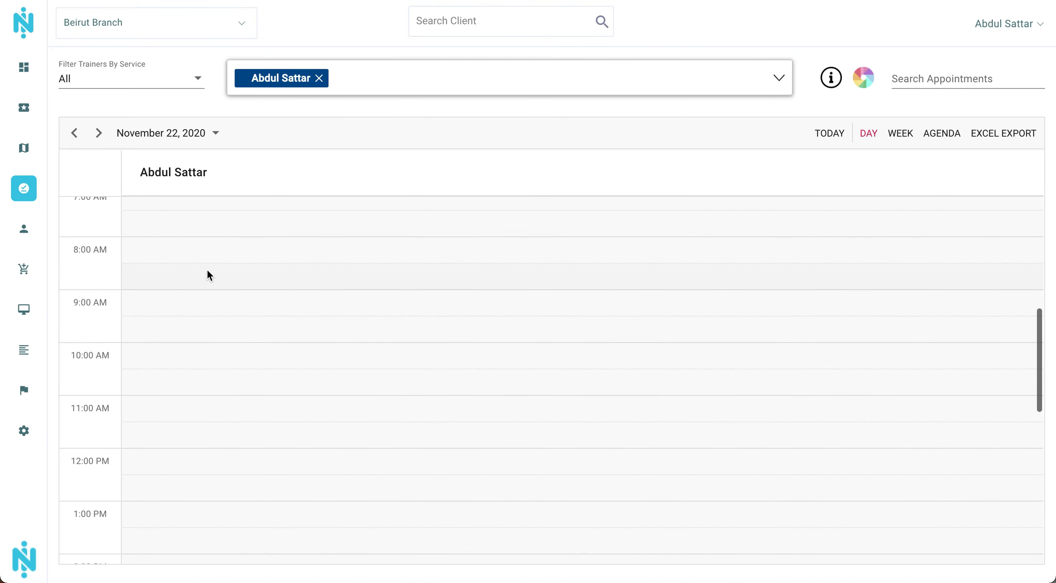
pyautogui.scroll(-1, 207, 268)
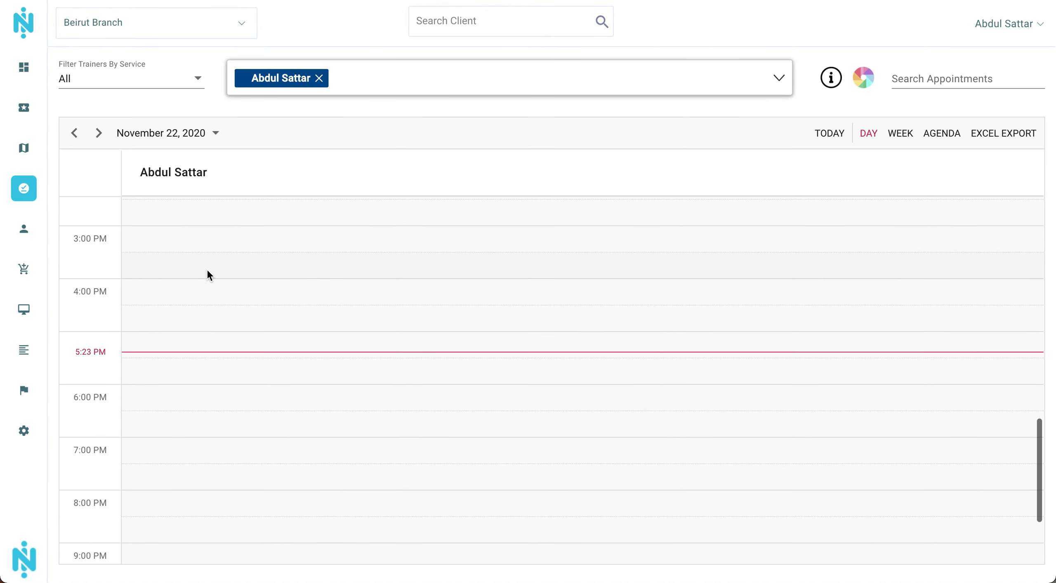
pyautogui.scroll(-3, 212, 301)
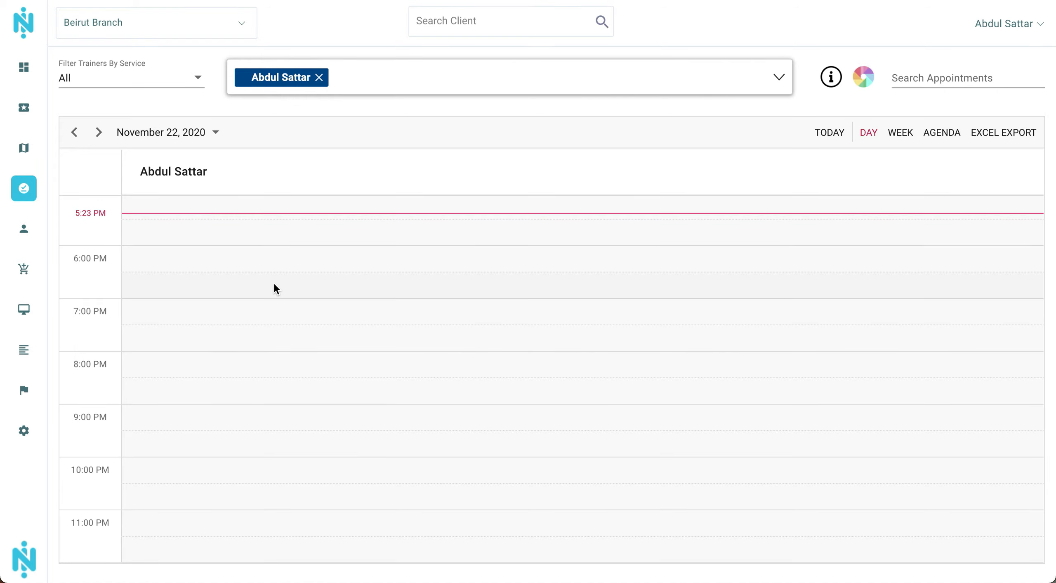
# - Review the instructor's schedule in the week and agenda views, ending in the week view
pyautogui.click(901, 133)
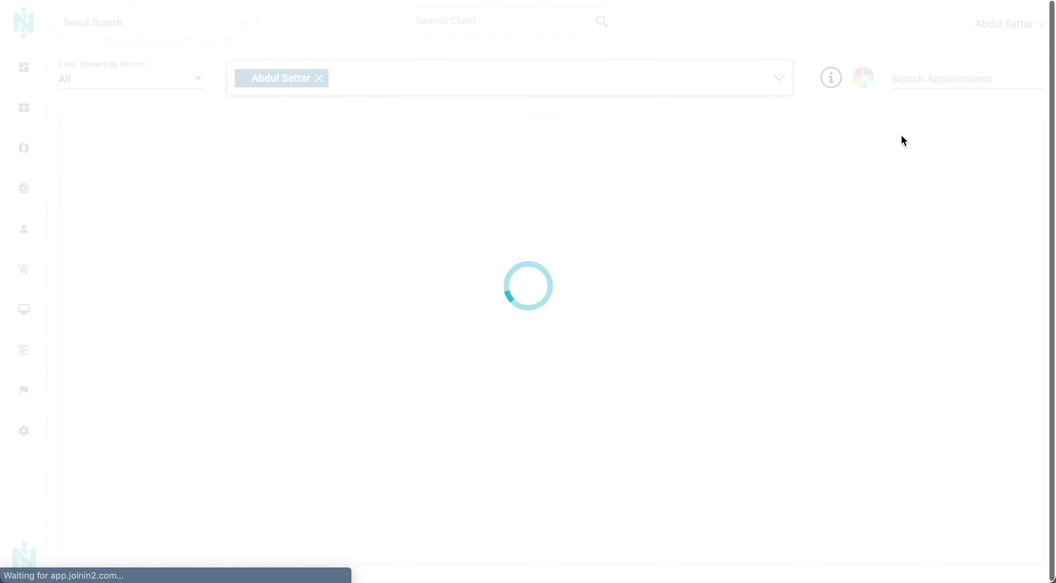
pyautogui.scroll(-3, 805, 240)
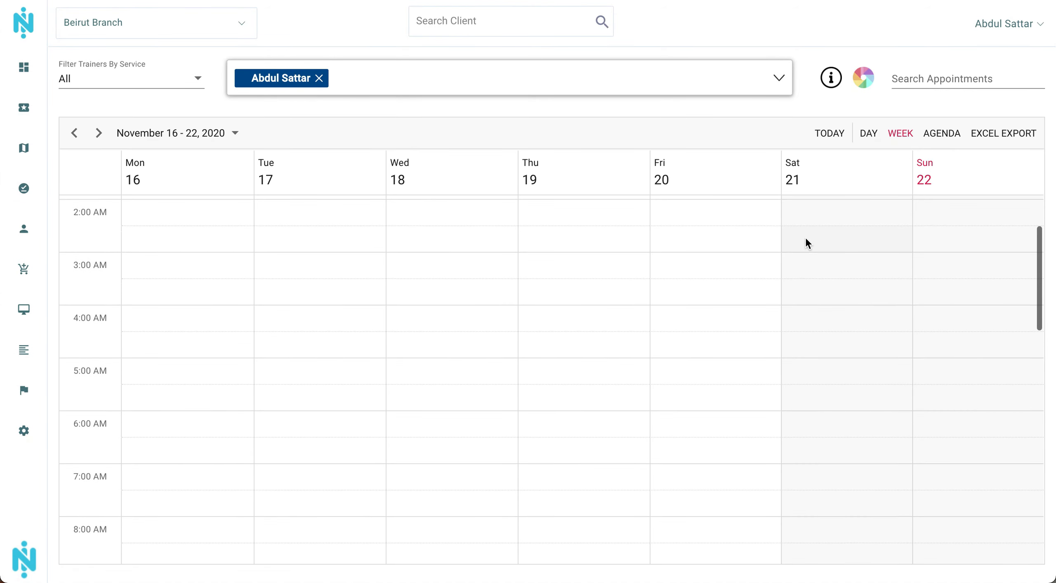
pyautogui.scroll(3, 806, 239)
pyautogui.scroll(-6, 806, 239)
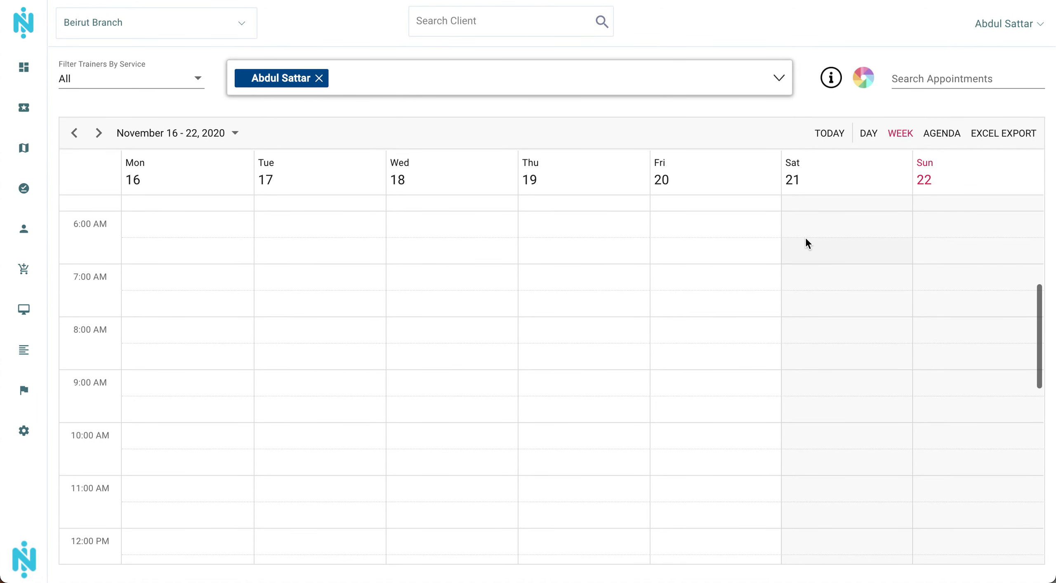
pyautogui.scroll(6, 806, 239)
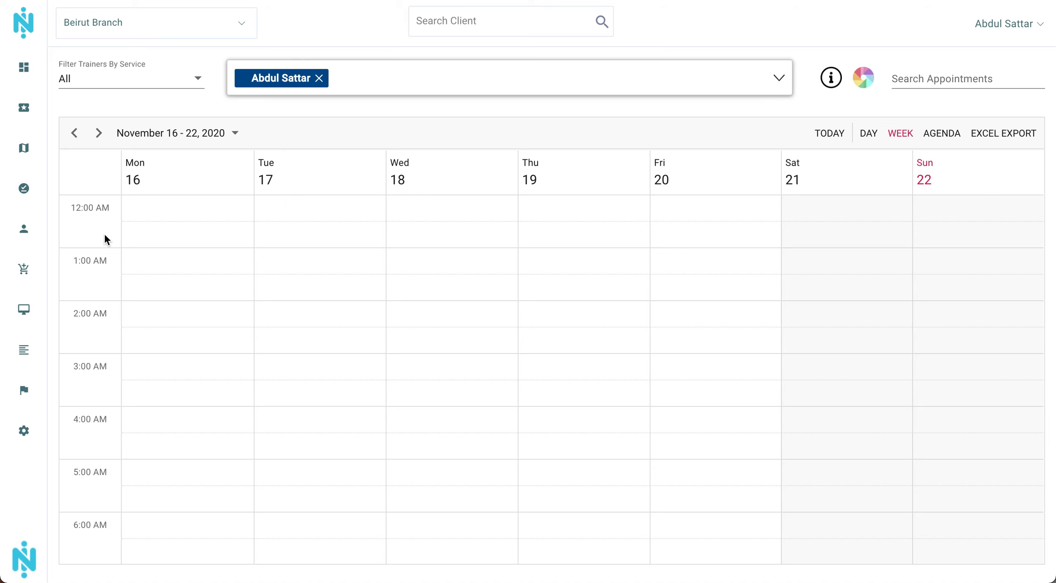
pyautogui.scroll(-1, 104, 233)
pyautogui.scroll(1, 104, 233)
pyautogui.click(938, 136)
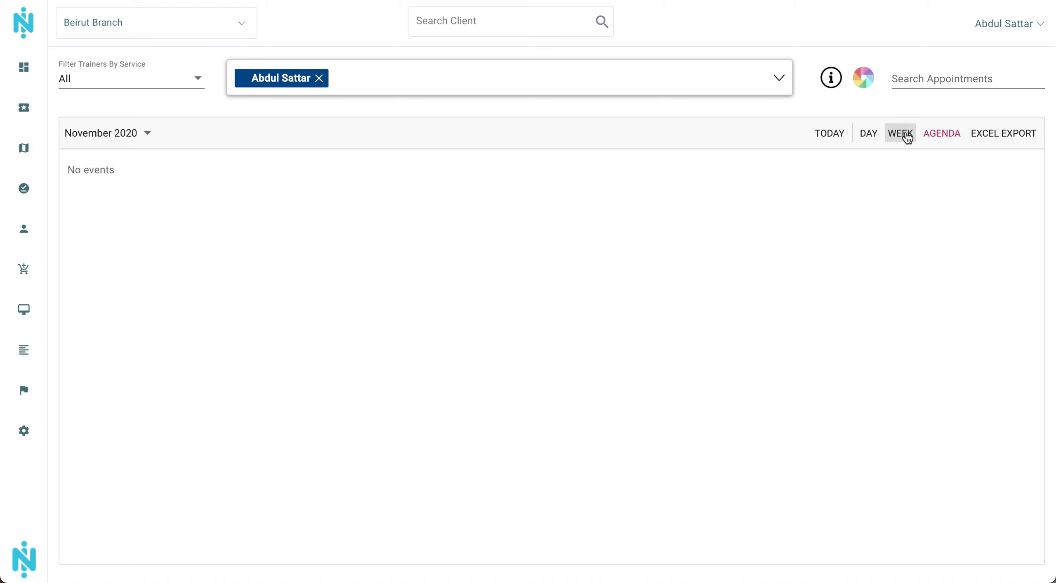
pyautogui.click(906, 136)
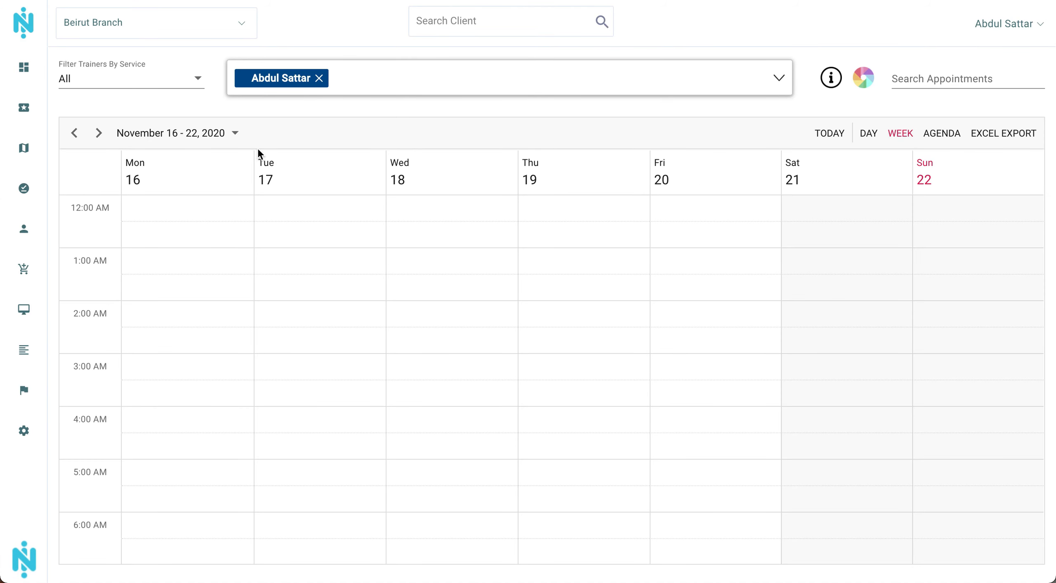
# - Move the appointments calendar forward to the week of November 23 - 29, 2020
pyautogui.click(234, 133)
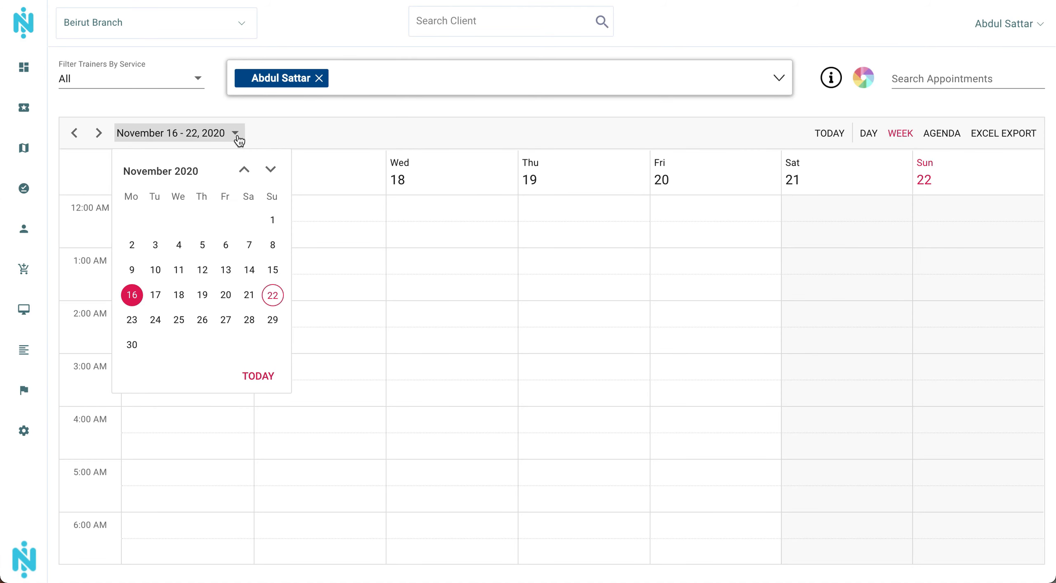
pyautogui.click(100, 132)
pyautogui.click(75, 132)
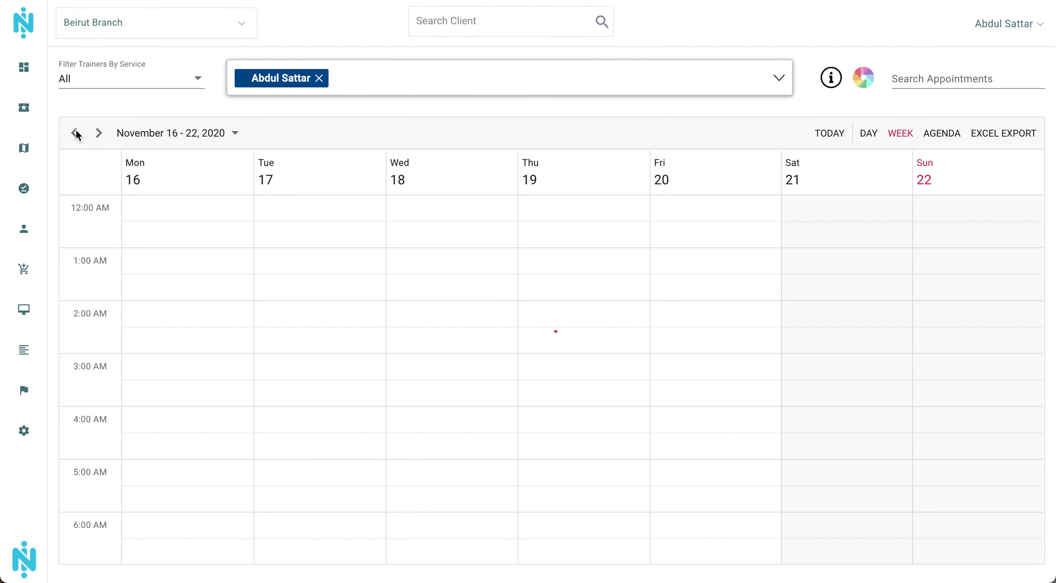
pyautogui.click(99, 133)
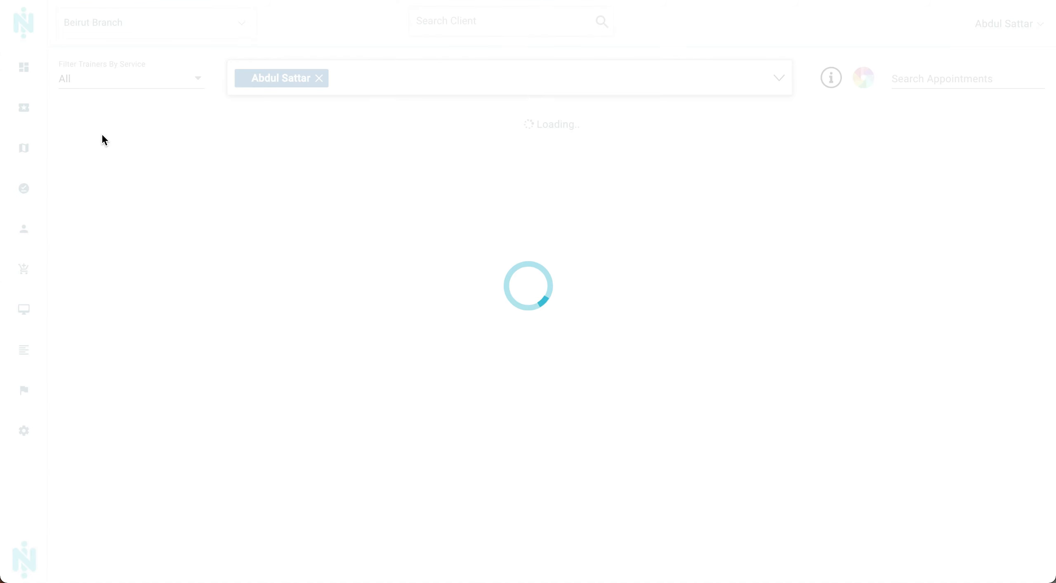
# - Start a private session with the instructor on Tuesday, November 24 at 2:00 PM and add the client by name
pyautogui.scroll(-10, 312, 284)
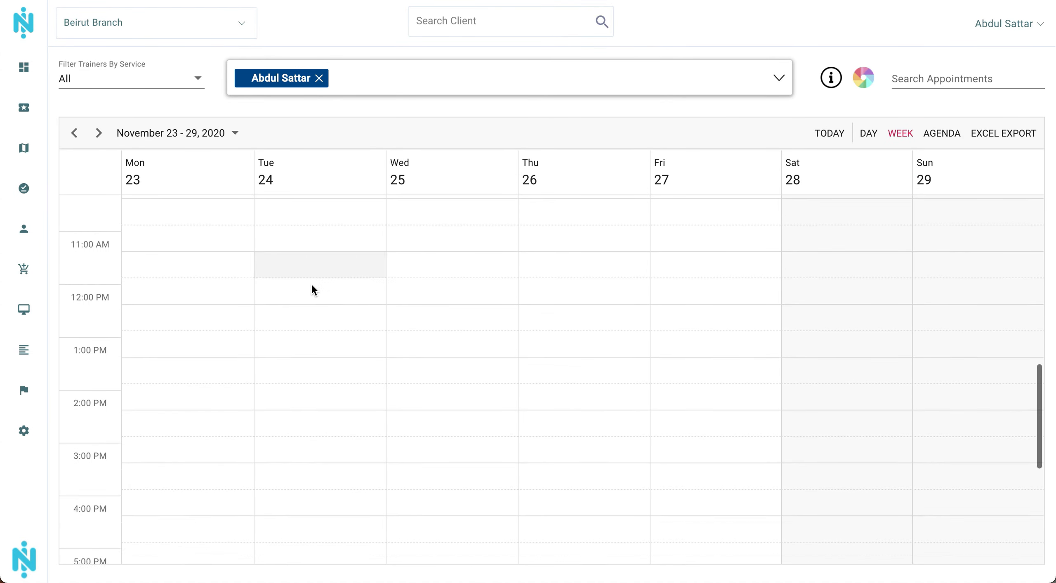
pyautogui.scroll(-3, 313, 286)
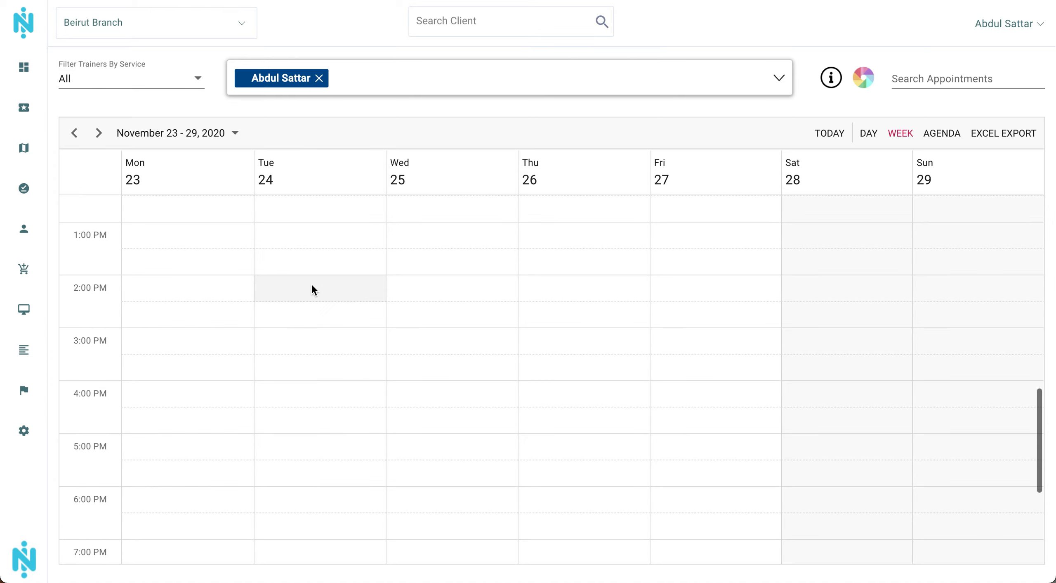
pyautogui.click(312, 243)
pyautogui.click(338, 266)
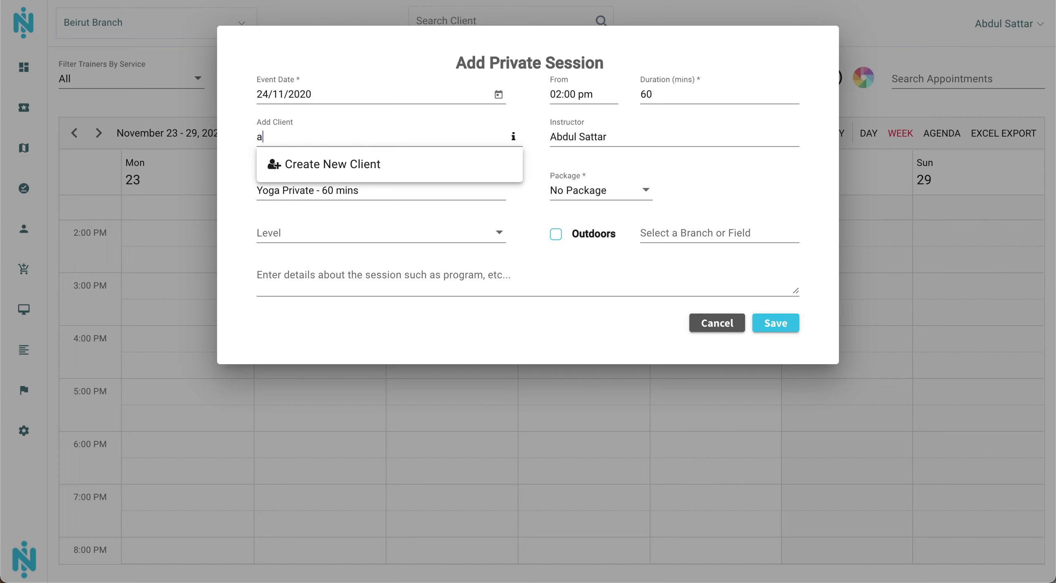
pyautogui.write('aboudi')
pyautogui.click(373, 199)
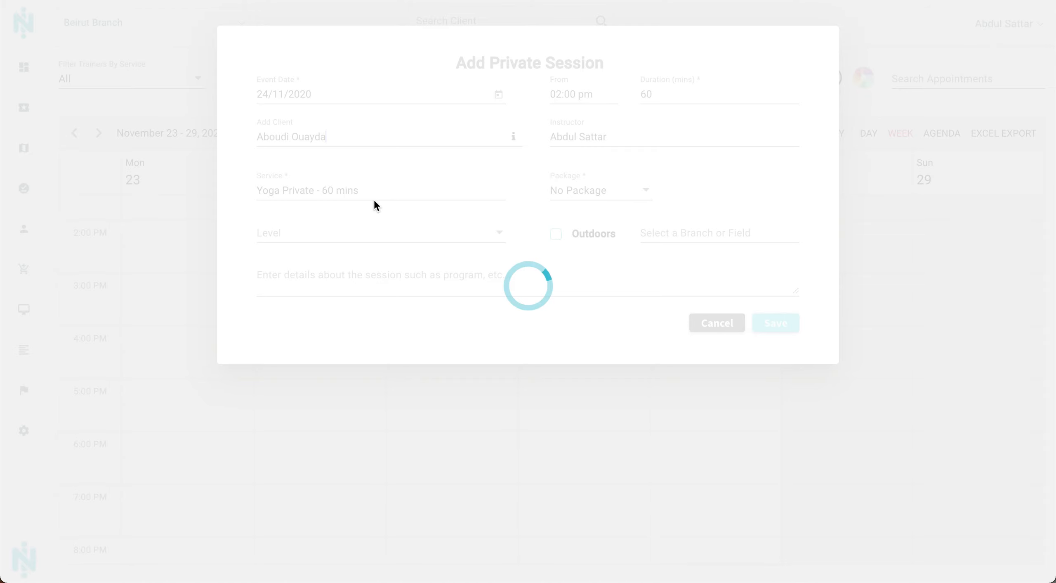
# - Buy the PT - 10 Session package for the client, charging $1000 on account, and confirm the purchase
pyautogui.click(595, 192)
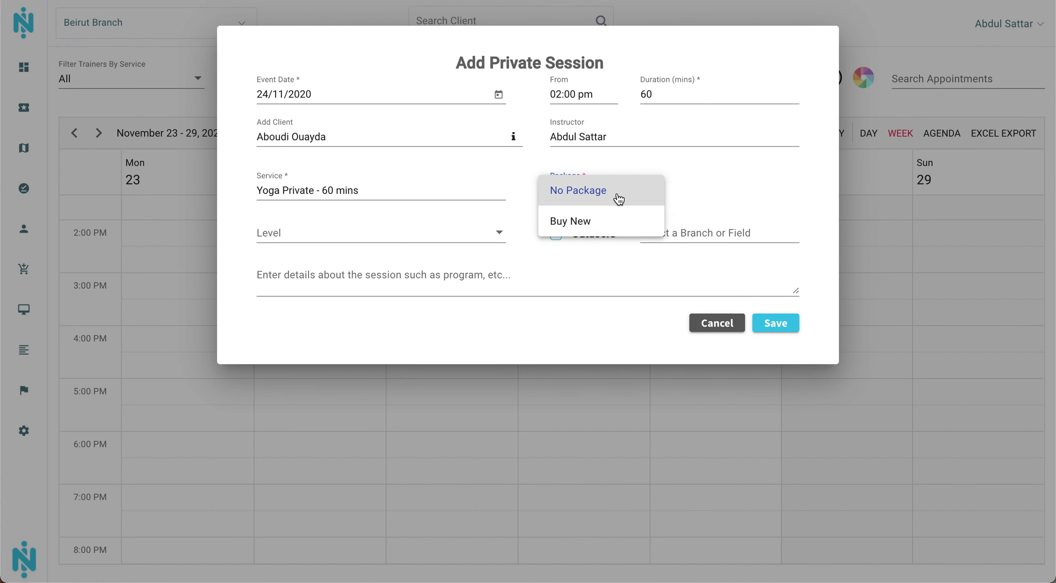
pyautogui.click(745, 184)
pyautogui.click(604, 192)
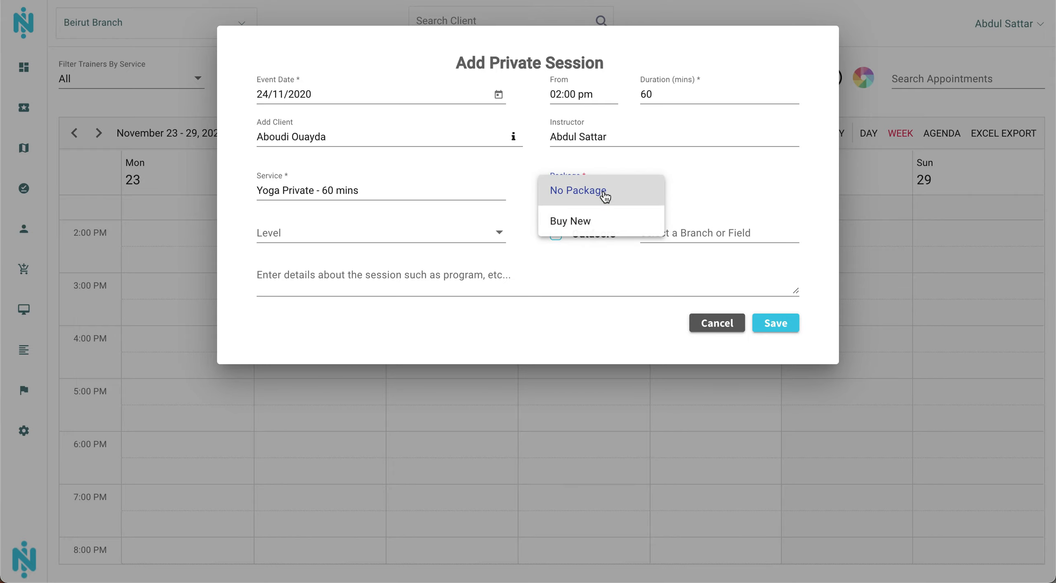
pyautogui.click(594, 219)
pyautogui.click(205, 131)
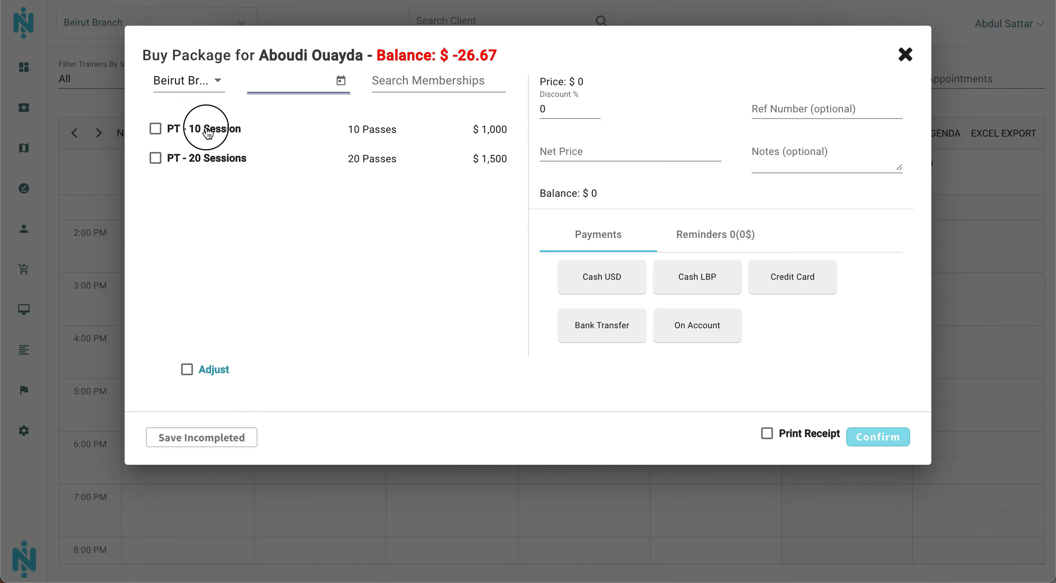
pyautogui.click(712, 322)
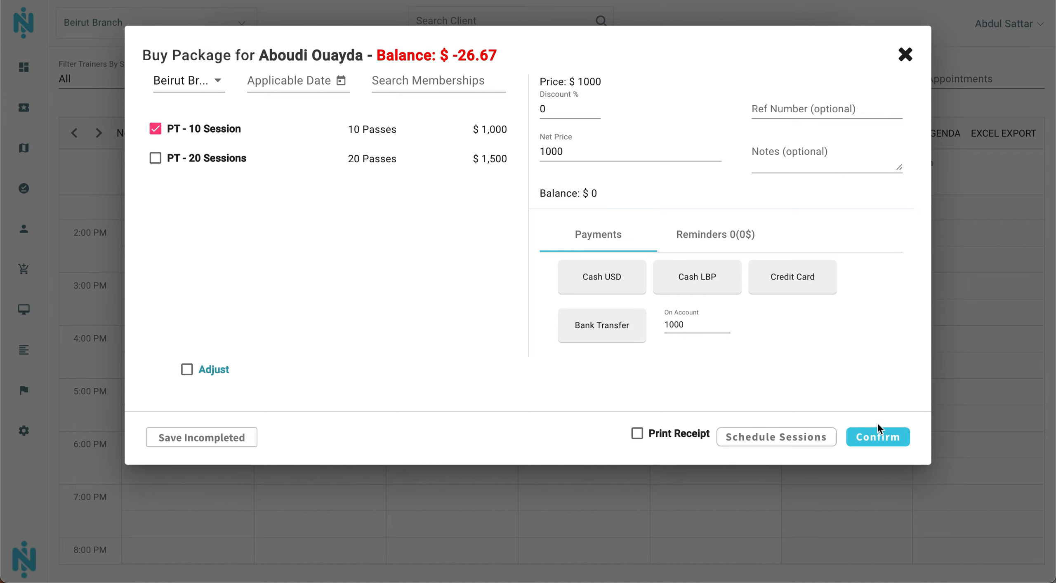
pyautogui.click(878, 436)
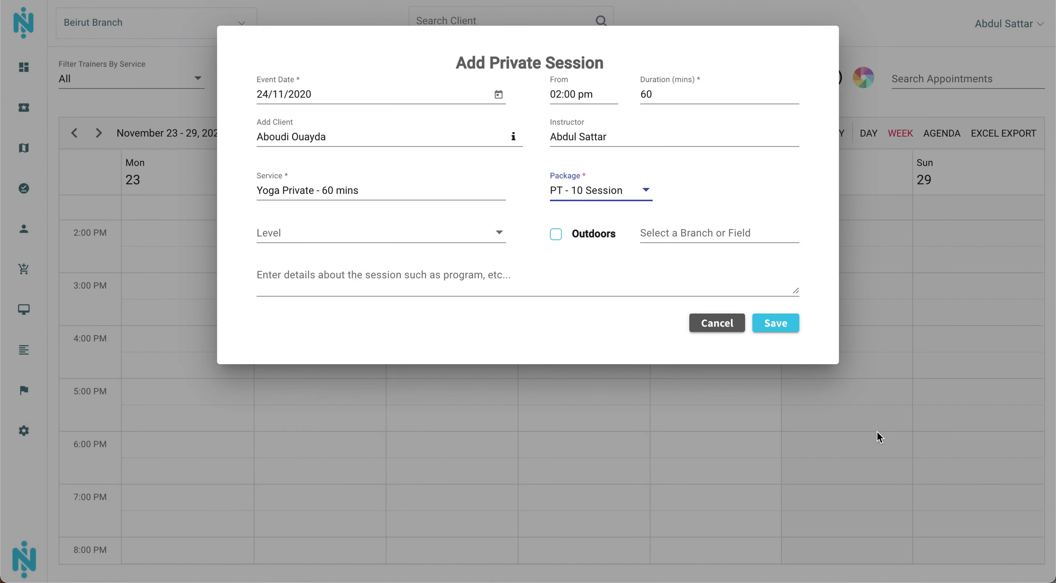
# - Set the session's location to Main Shala and its level to Open Level, and save the session
pyautogui.click(688, 234)
pyautogui.click(689, 256)
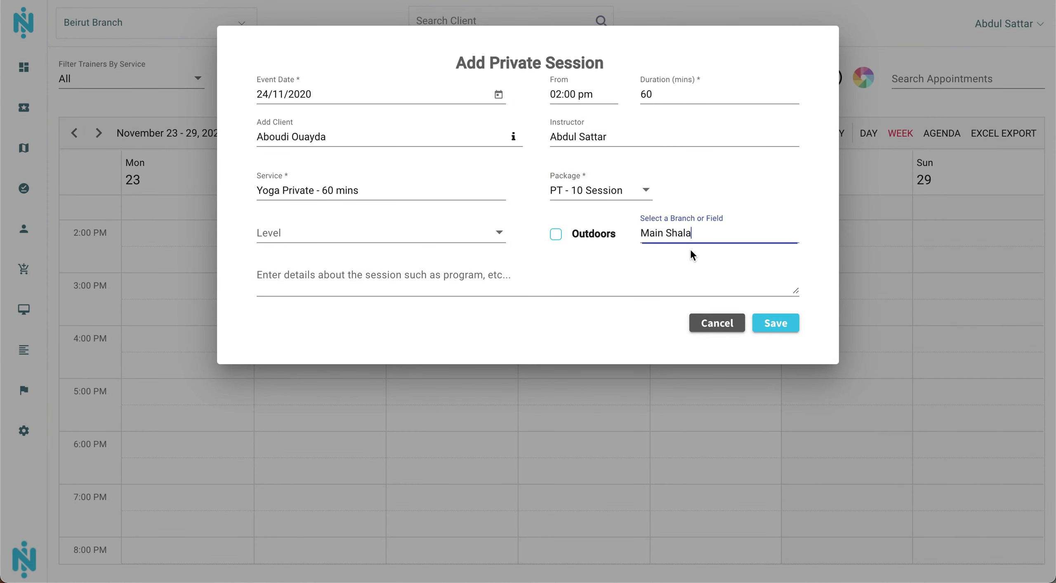
pyautogui.click(424, 236)
pyautogui.click(392, 354)
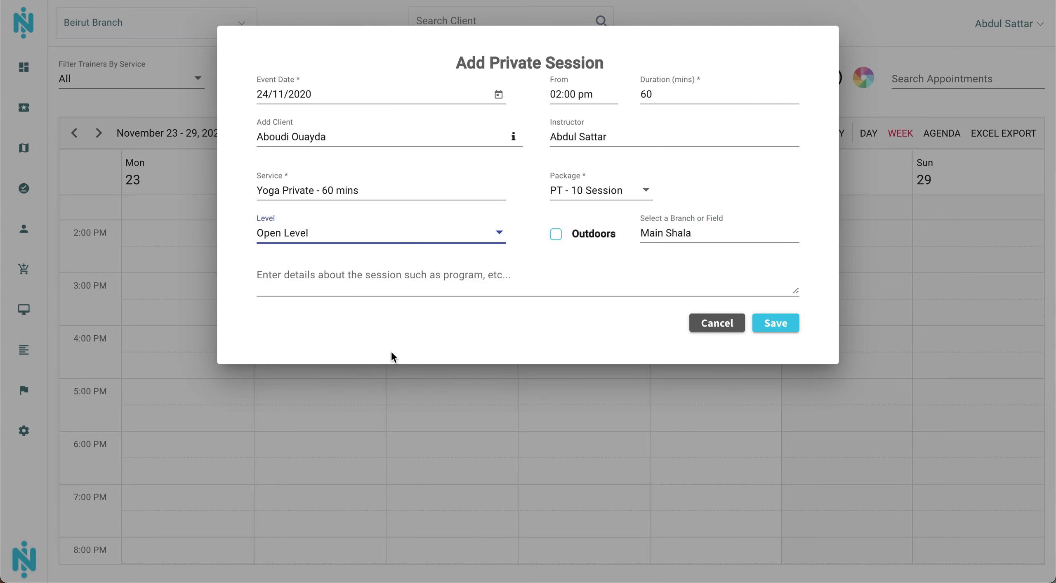
pyautogui.click(769, 324)
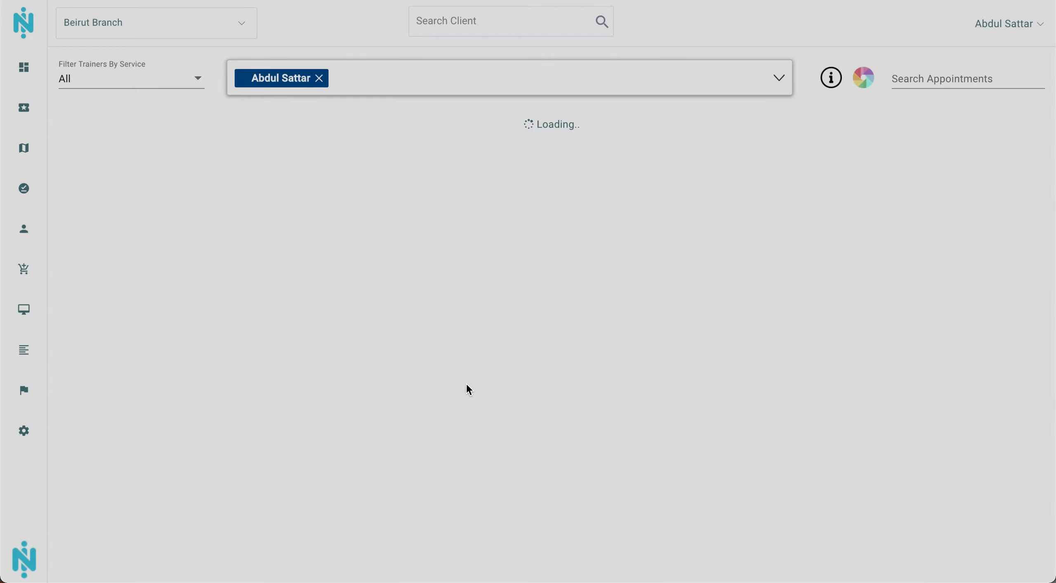
# - Start another private session on Wednesday, November 25 at 3:00 PM with the same instructor and client
pyautogui.scroll(-10, 436, 314)
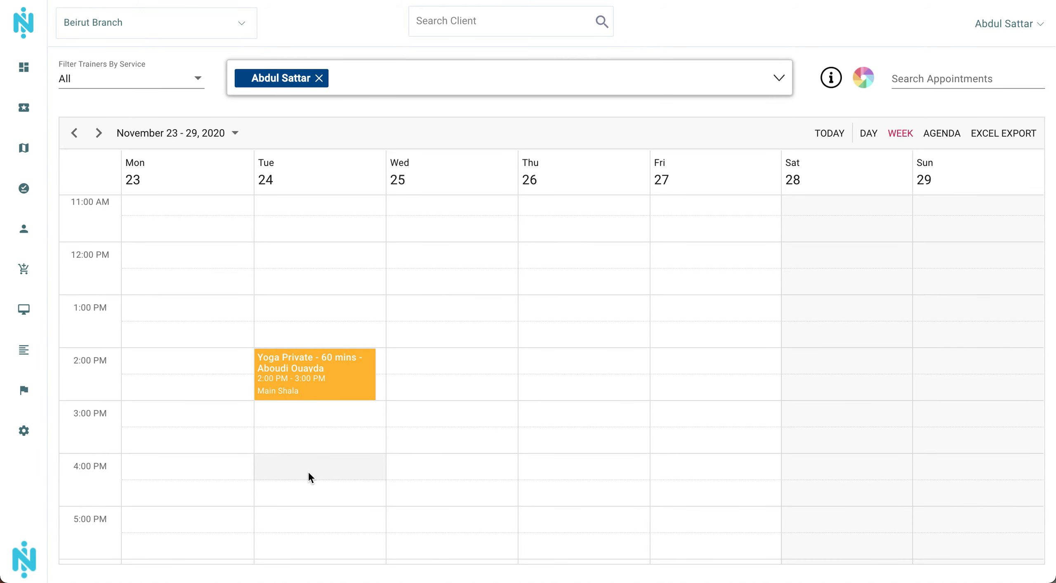
pyautogui.scroll(-1, 308, 470)
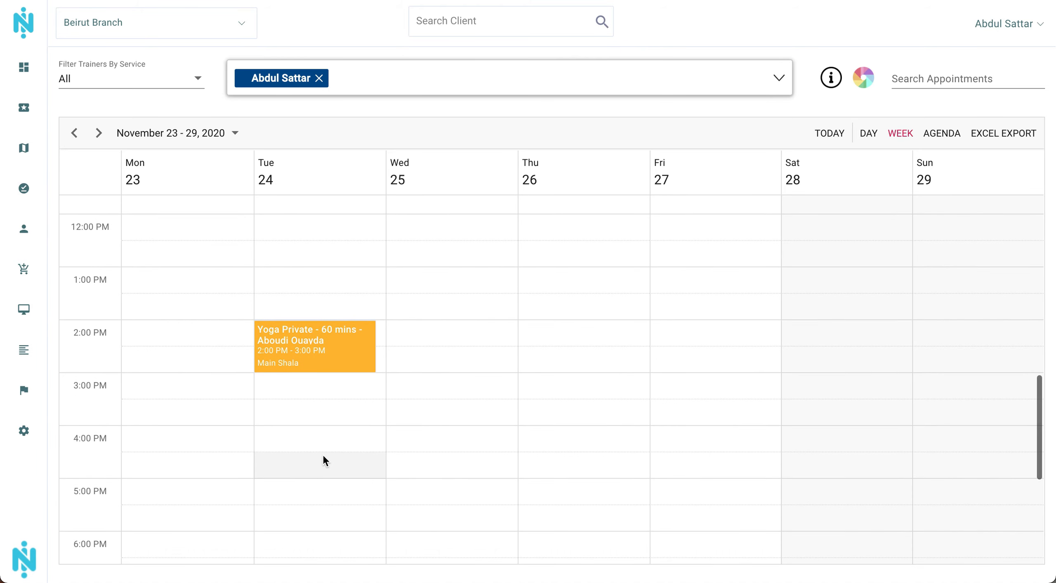
pyautogui.click(432, 385)
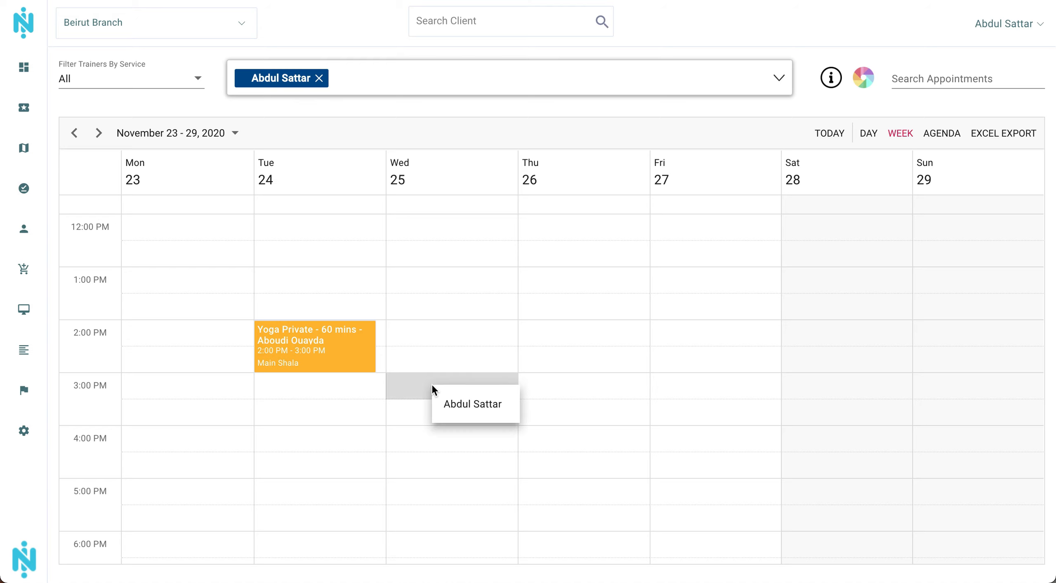
pyautogui.click(448, 403)
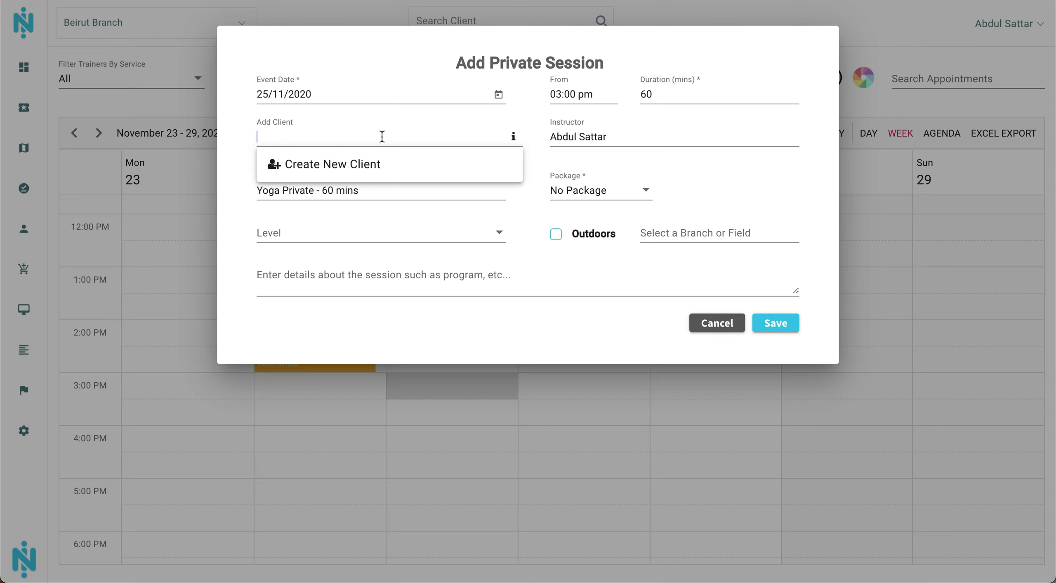
pyautogui.write('aboudi')
pyautogui.click(366, 193)
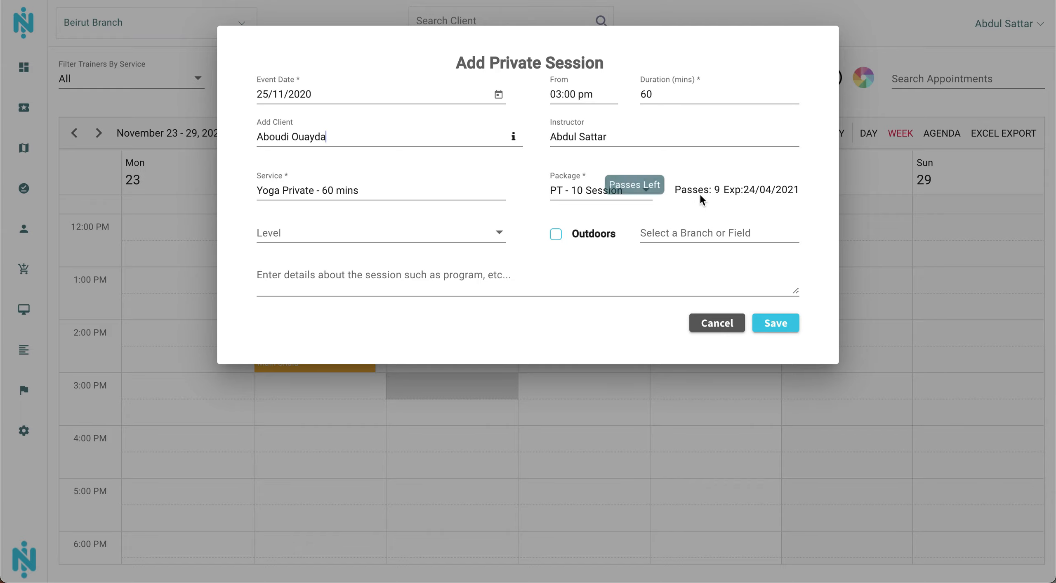
# - Set the session's service to Yoga Private - 90 mins
pyautogui.click(454, 186)
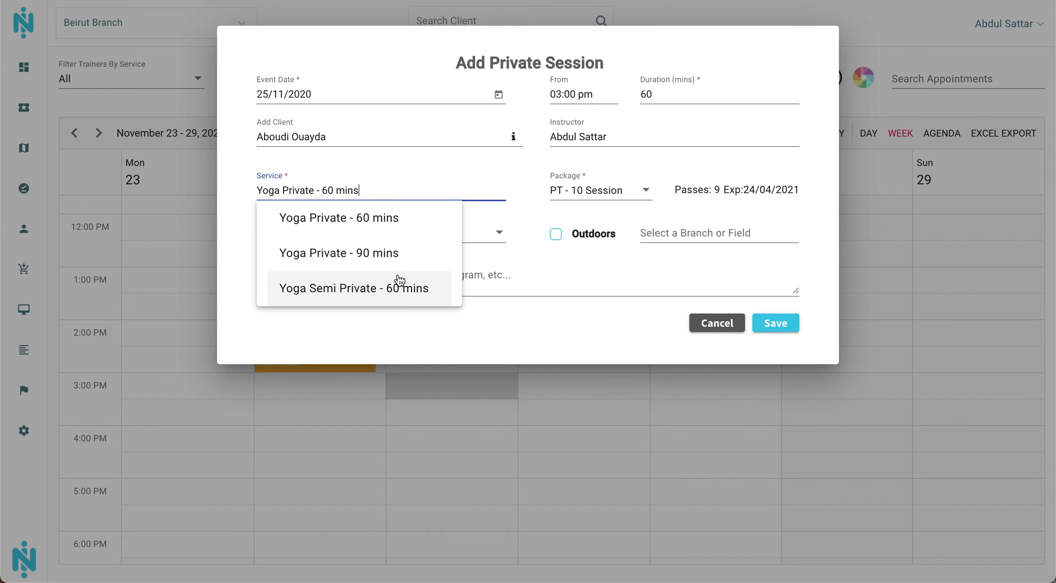
pyautogui.click(392, 252)
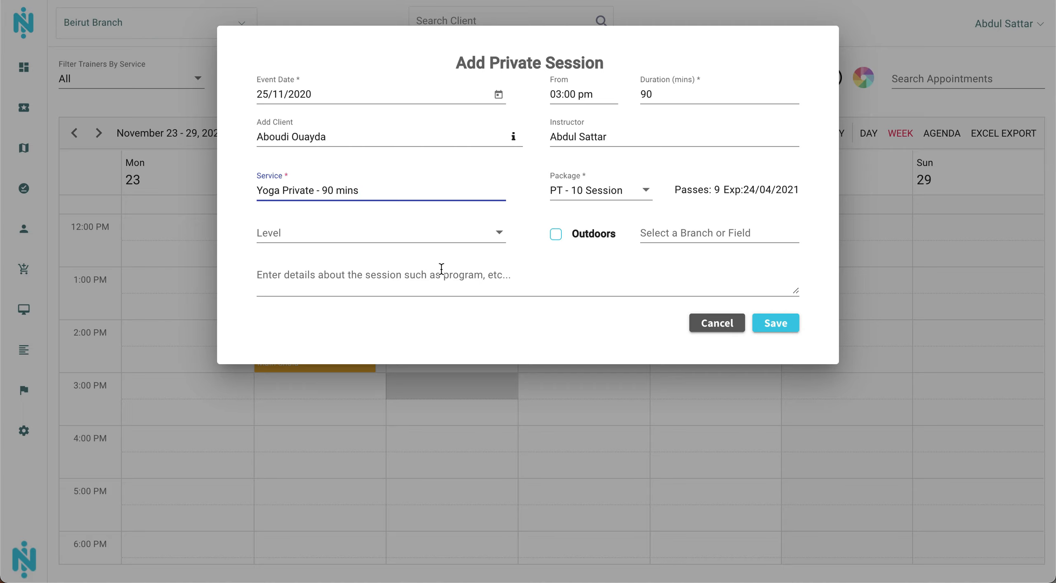
pyautogui.click(465, 284)
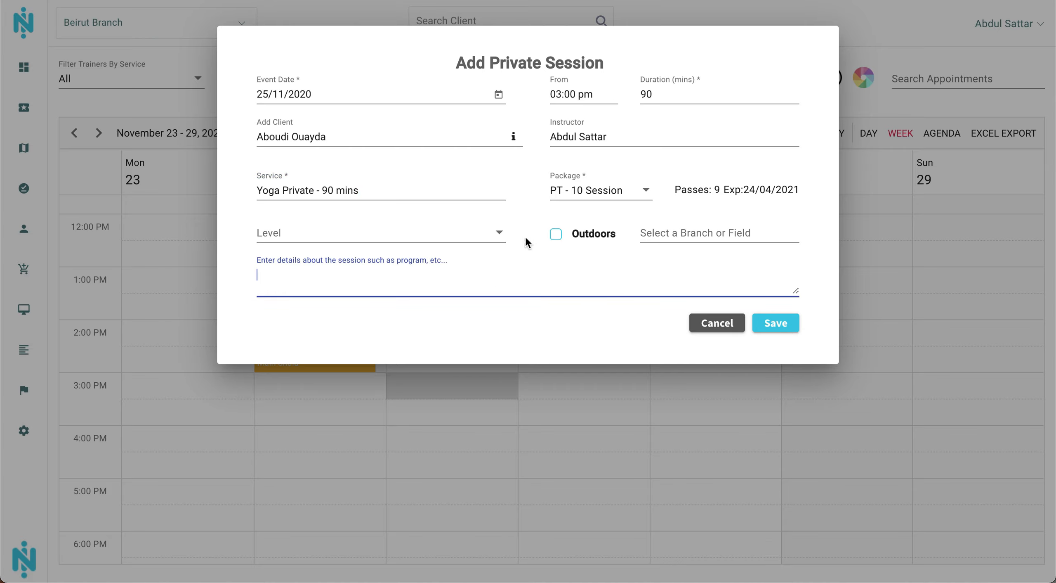
# - Place the 90-minute session in Main Shala at Open Level and save it
pyautogui.click(709, 233)
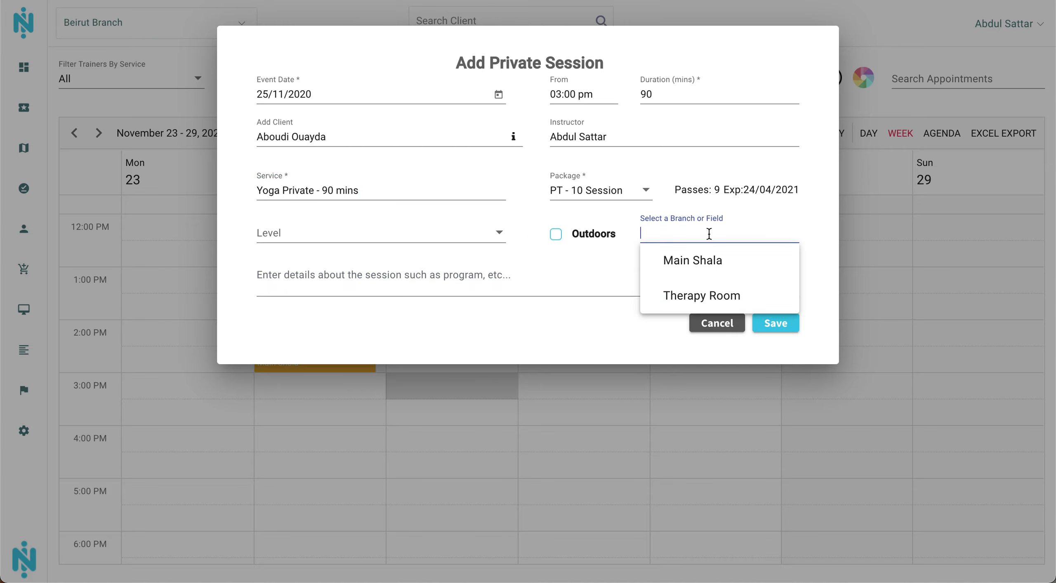
pyautogui.click(702, 259)
pyautogui.click(442, 244)
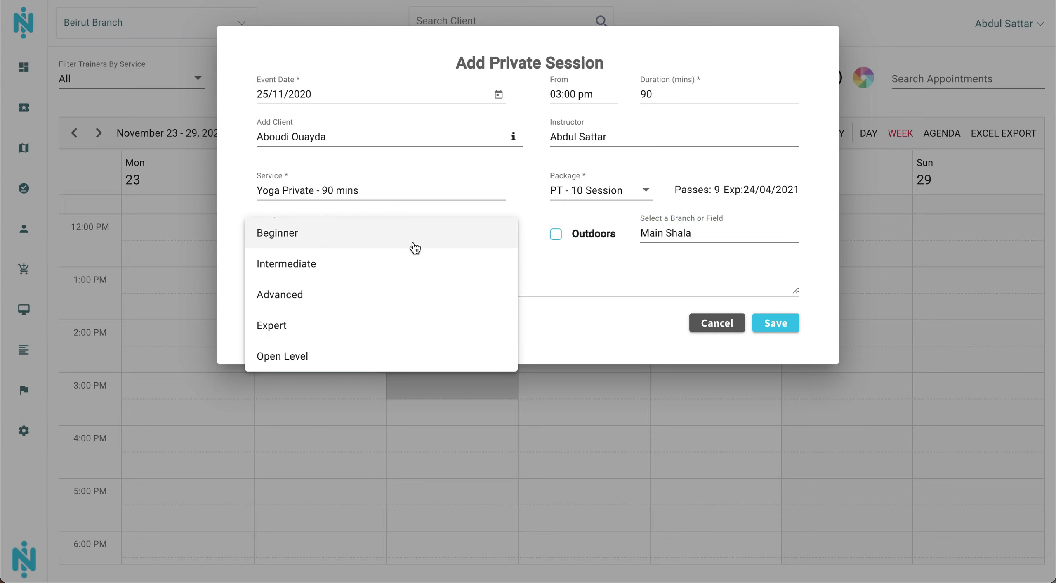
pyautogui.click(384, 351)
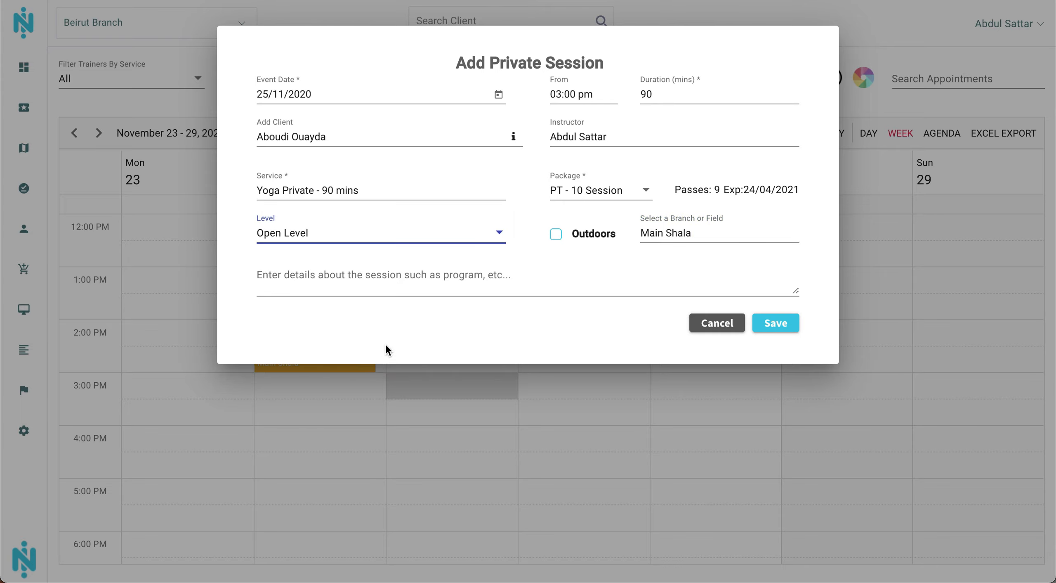
pyautogui.click(792, 328)
pyautogui.click(406, 278)
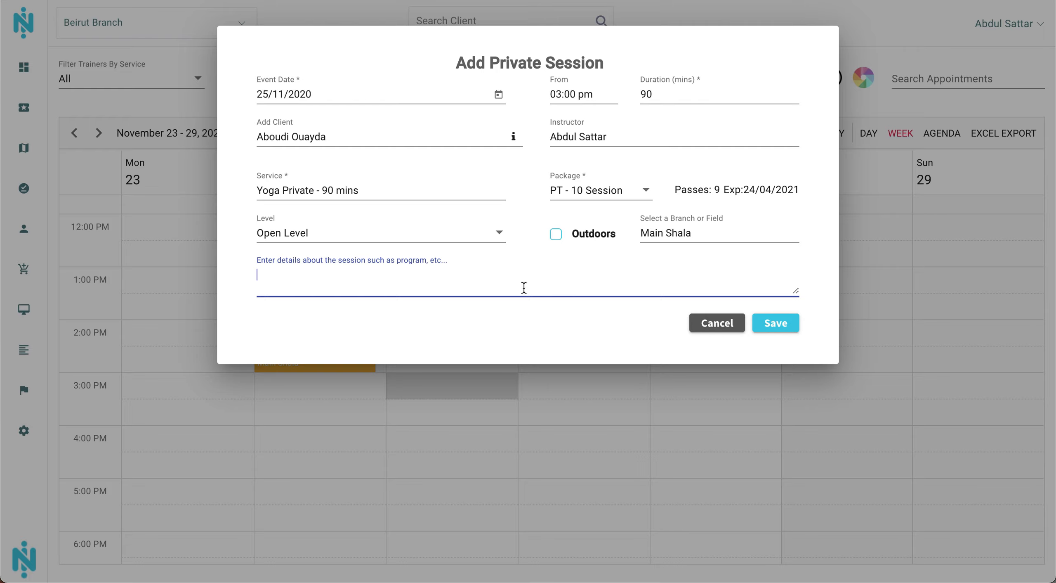
pyautogui.click(781, 323)
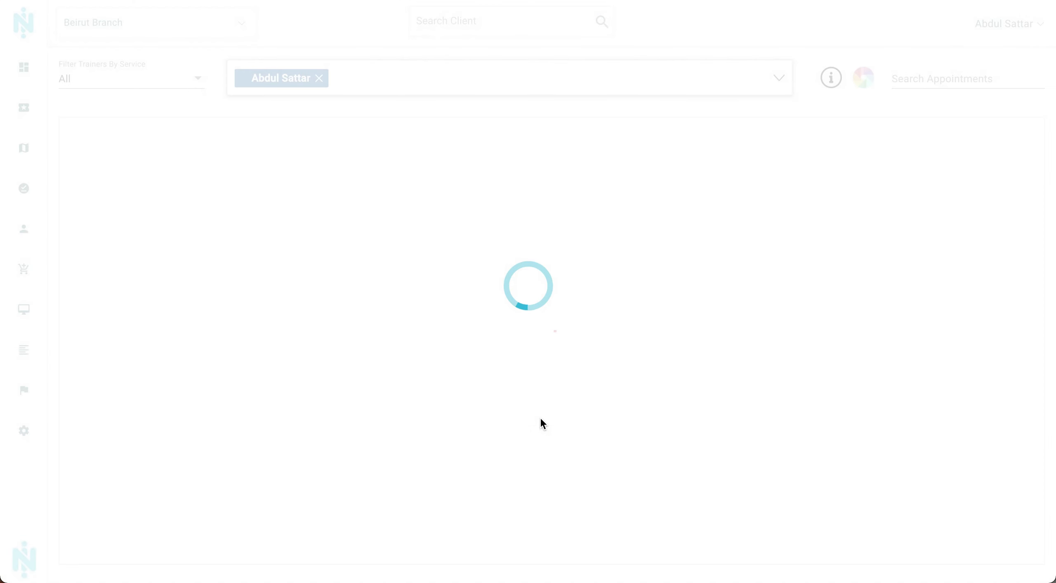
# - Check the repeat options of the Tuesday, November 24 2:00 PM session and mark the client as Arrived
pyautogui.scroll(-10, 476, 406)
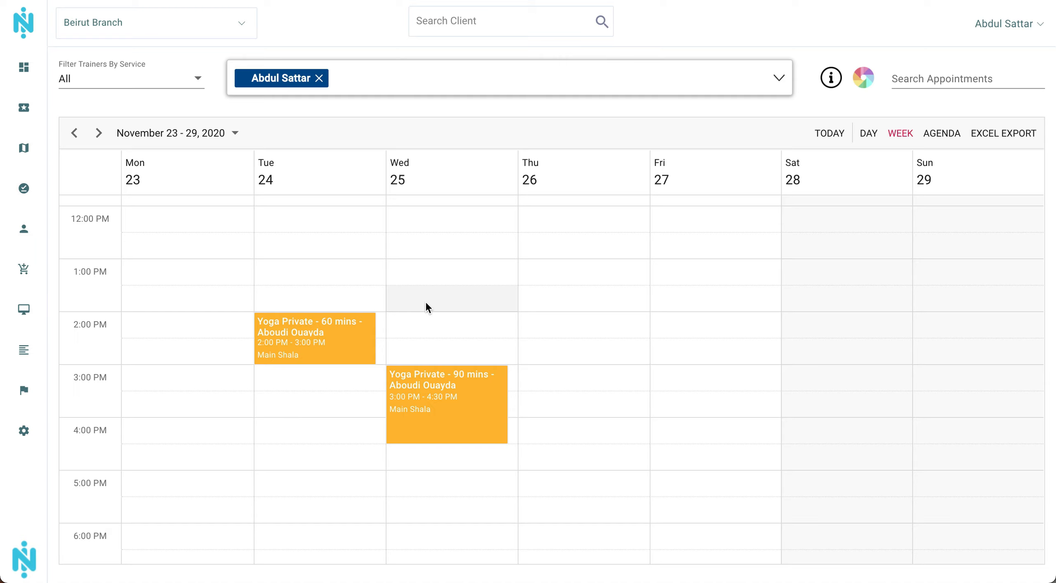
pyautogui.click(324, 342)
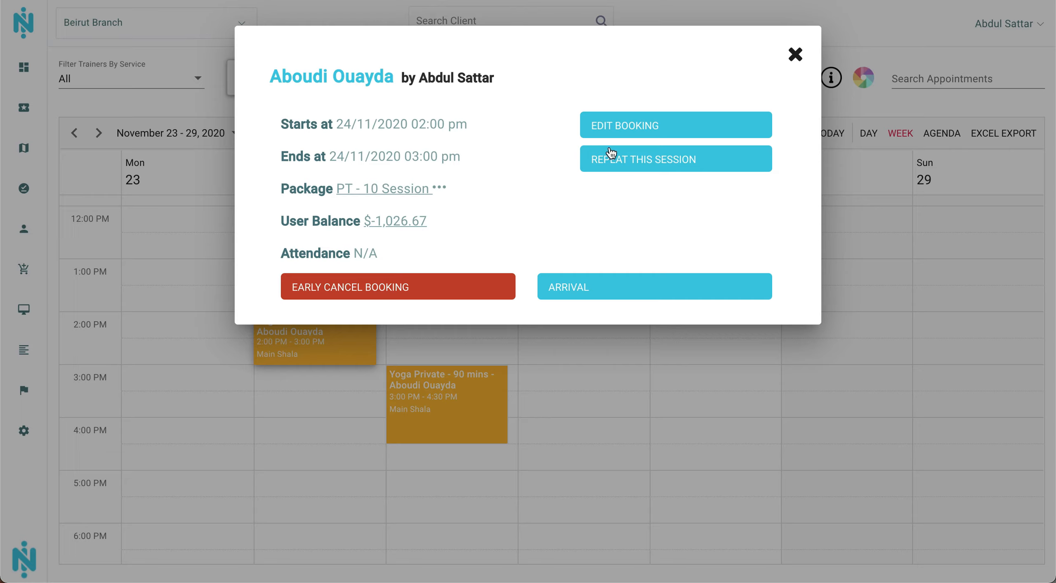
pyautogui.click(640, 153)
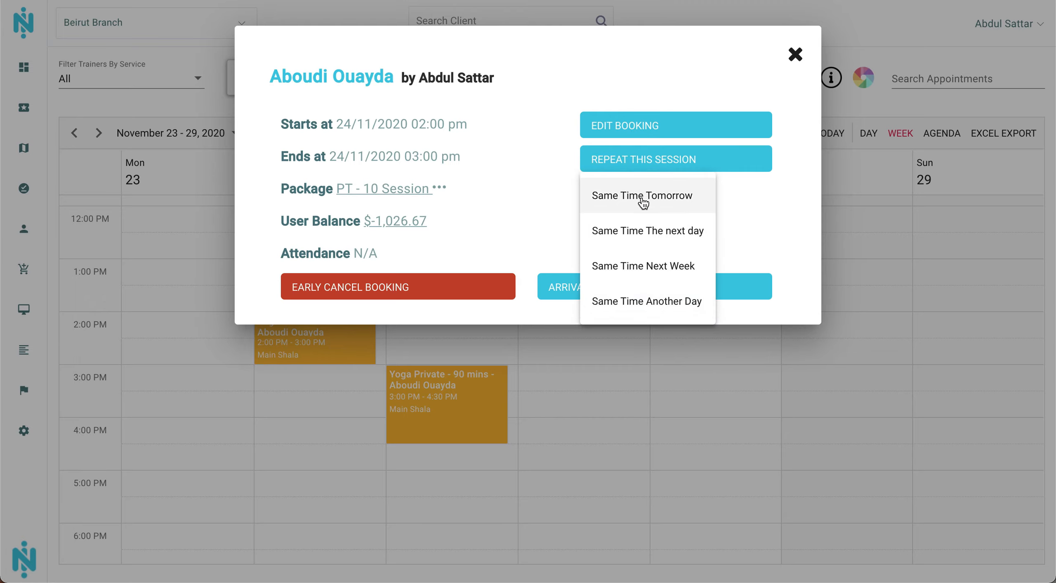
pyautogui.click(538, 206)
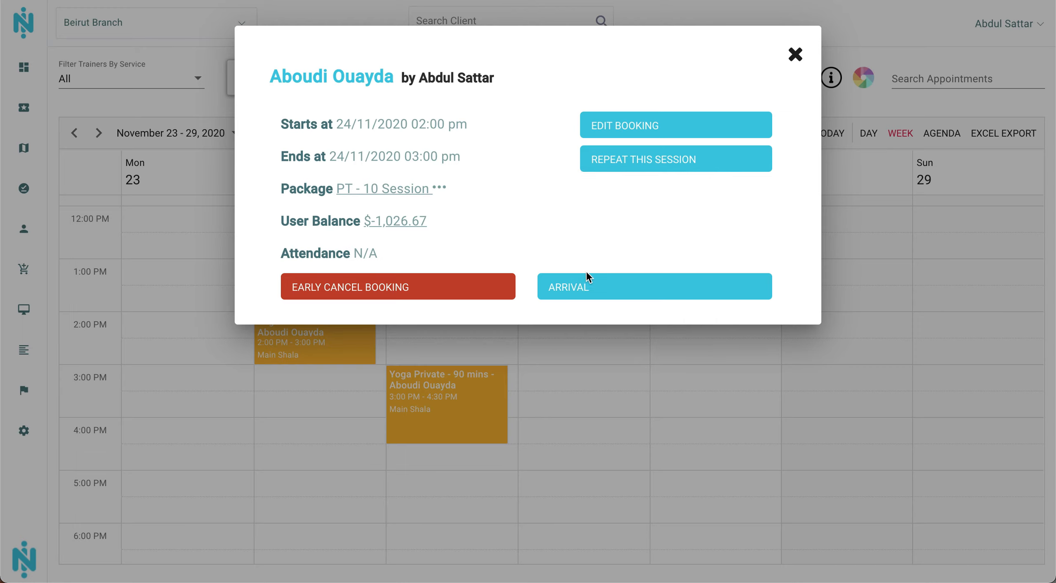
pyautogui.click(586, 282)
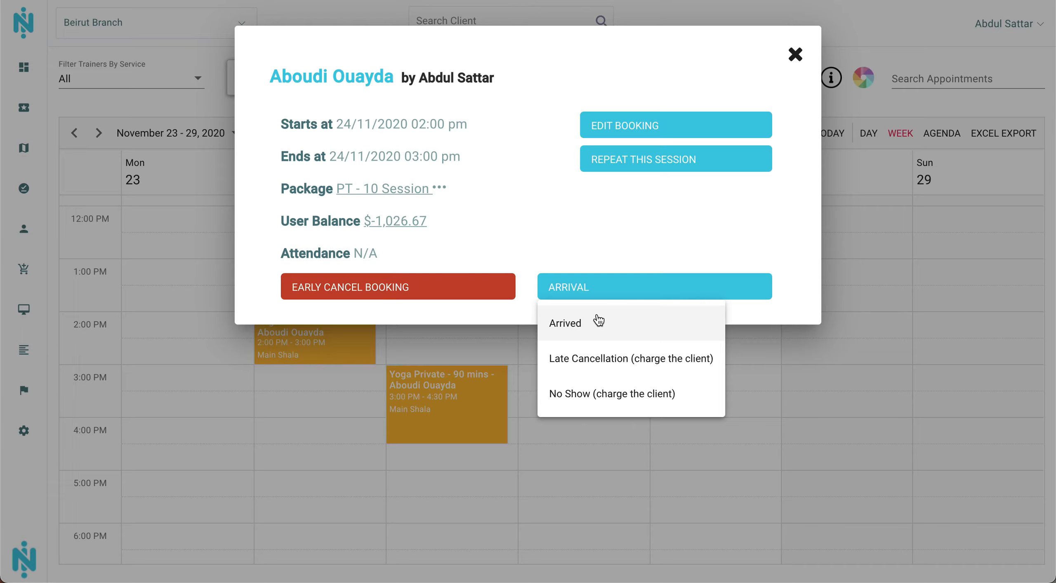
pyautogui.click(598, 319)
# - Mark the Wednesday, November 25 3:00 PM session as Late Cancellation (charge the client) and confirm
pyautogui.scroll(-10, 493, 326)
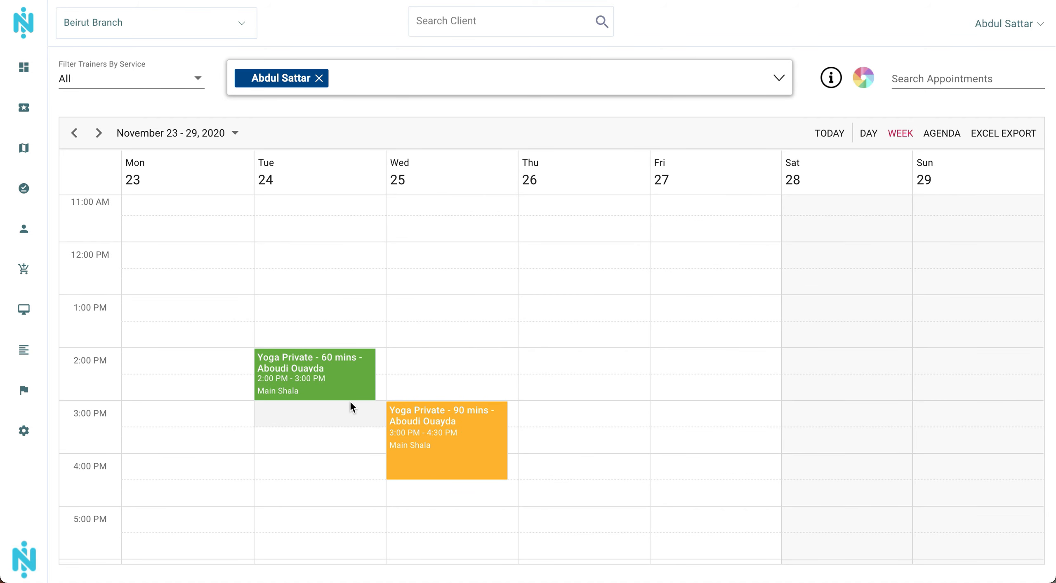
pyautogui.click(426, 433)
pyautogui.click(609, 284)
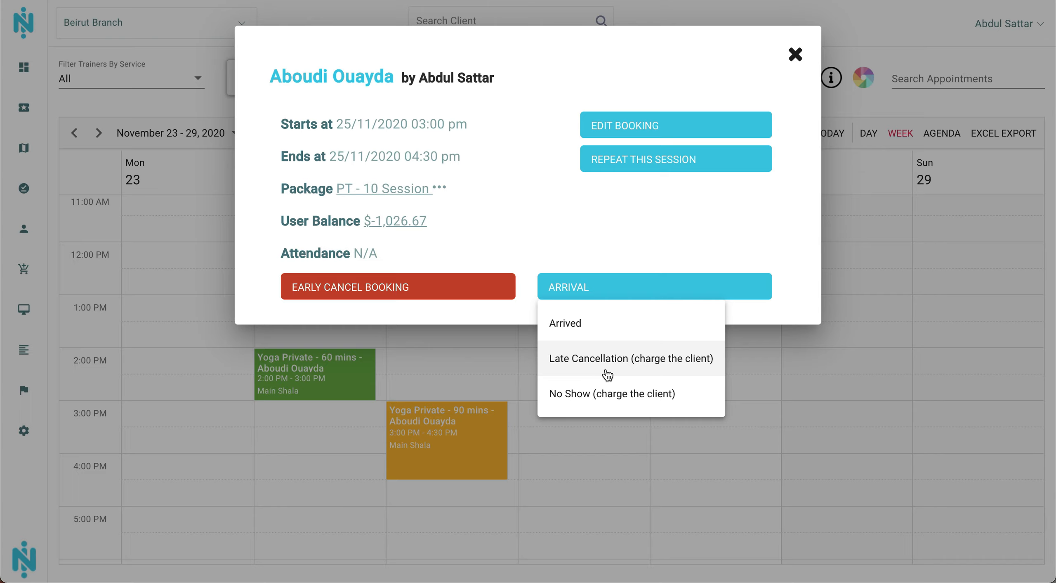
pyautogui.click(459, 359)
pyautogui.click(603, 359)
pyautogui.click(684, 118)
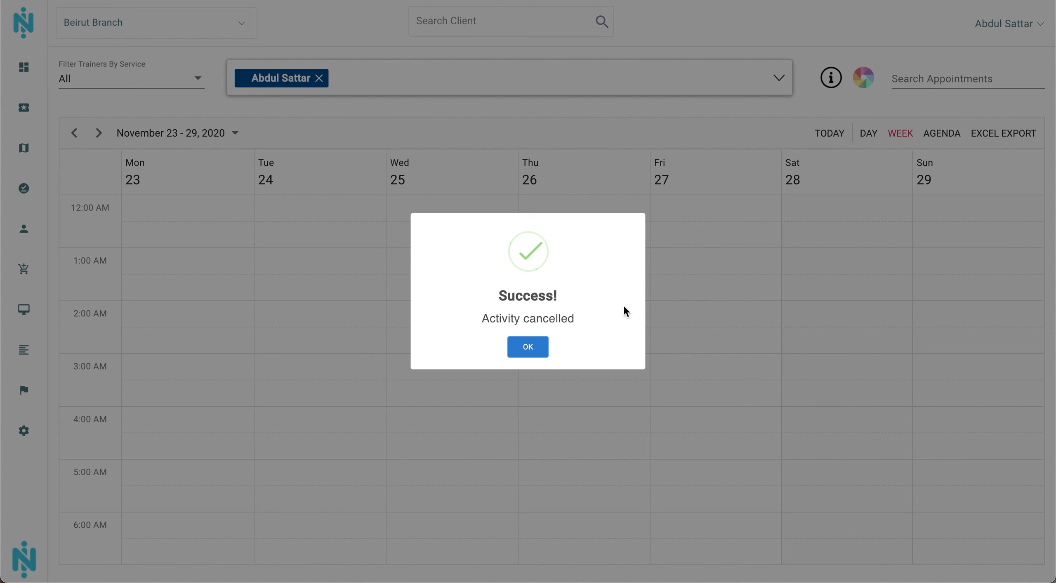
pyautogui.click(529, 347)
# - Undo the arrival status of the Wednesday, November 25 session and confirm
pyautogui.scroll(-15, 427, 327)
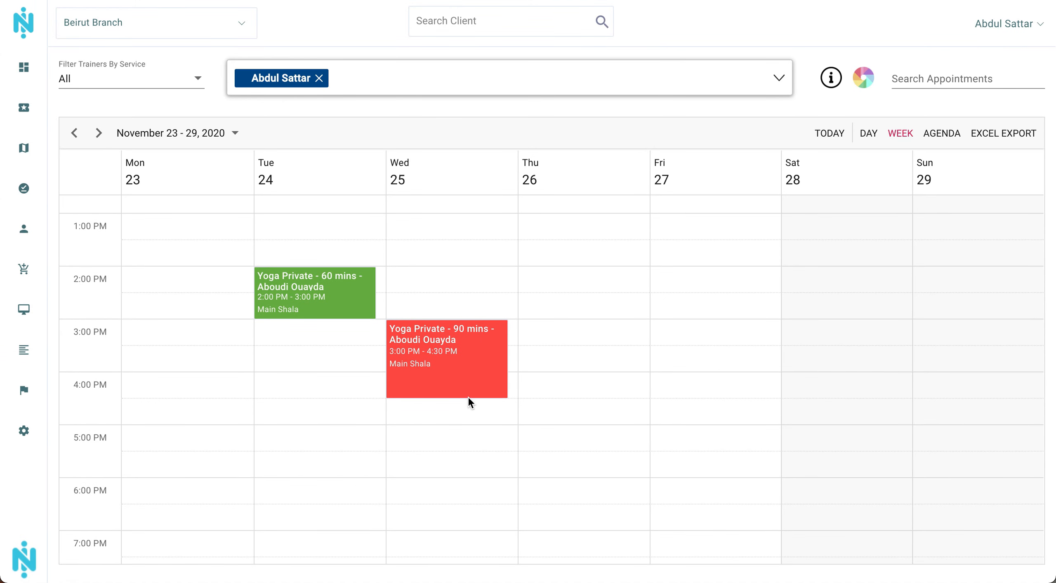
pyautogui.click(464, 341)
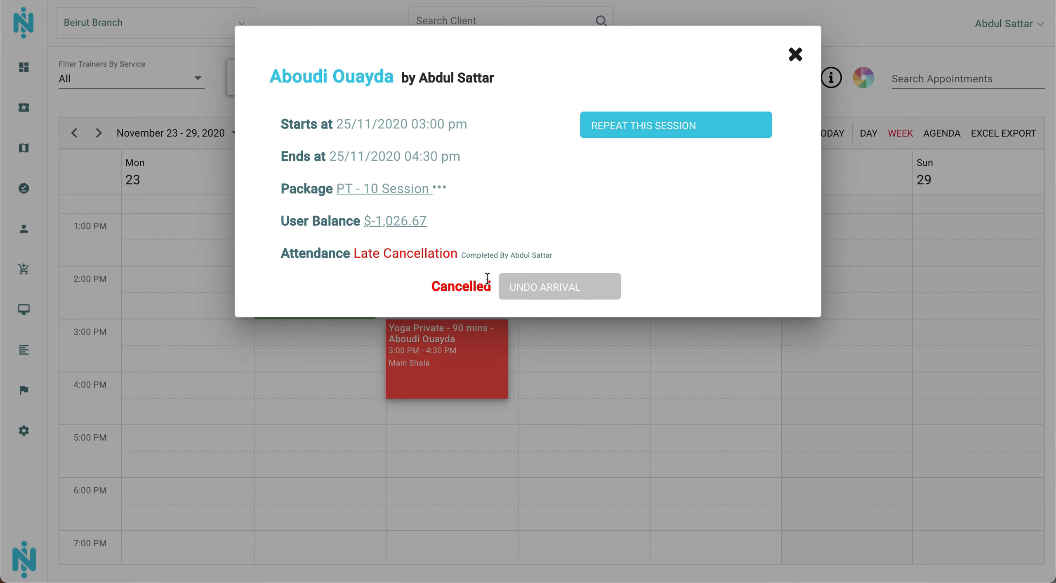
pyautogui.click(504, 287)
pyautogui.click(637, 114)
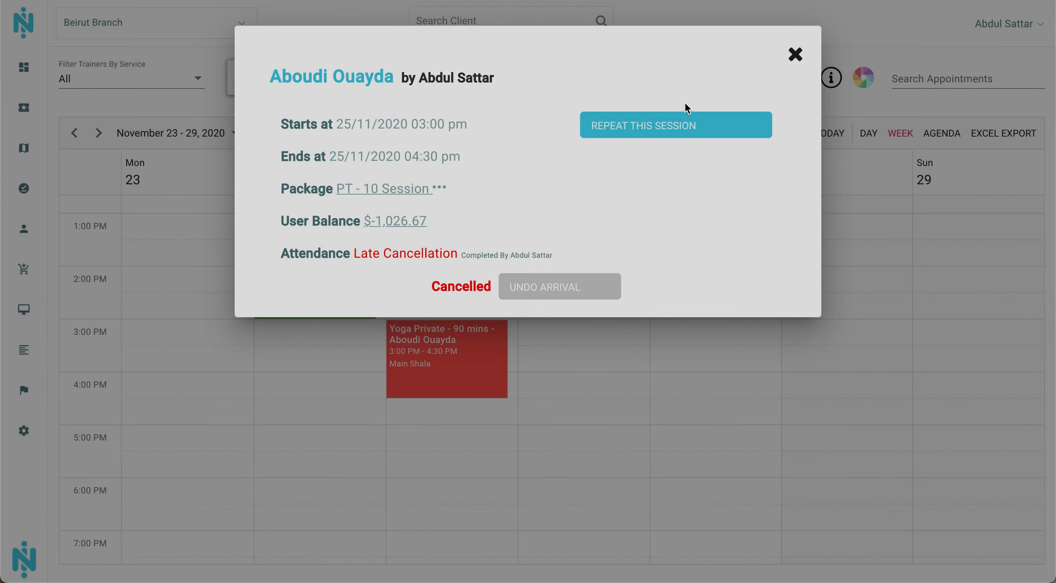
# - Early cancel the client's Wednesday, November 25 3:00 PM booking and confirm the cancellation
pyautogui.scroll(-15, 466, 363)
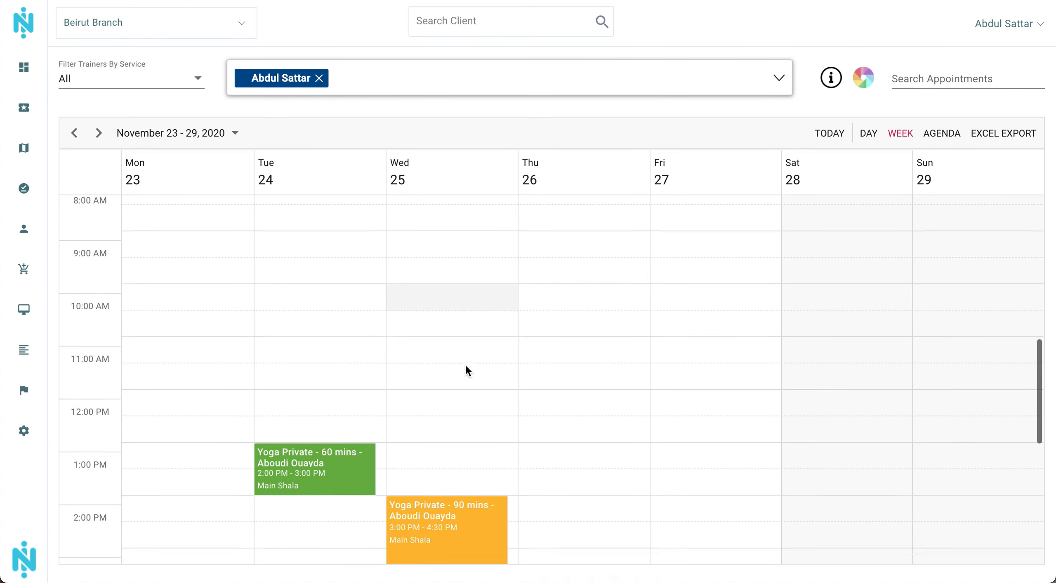
pyautogui.click(464, 366)
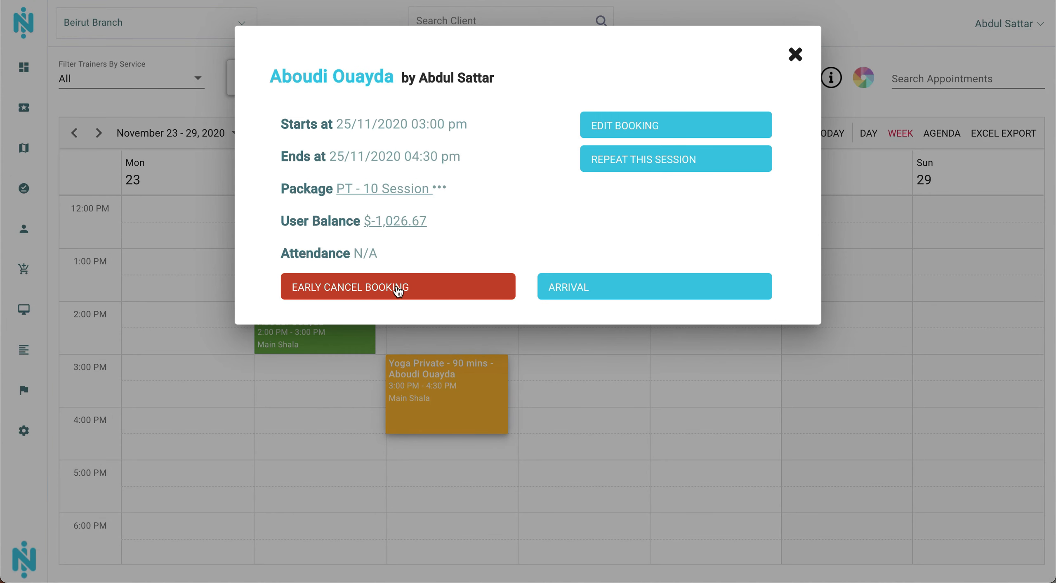
pyautogui.click(397, 286)
pyautogui.click(675, 107)
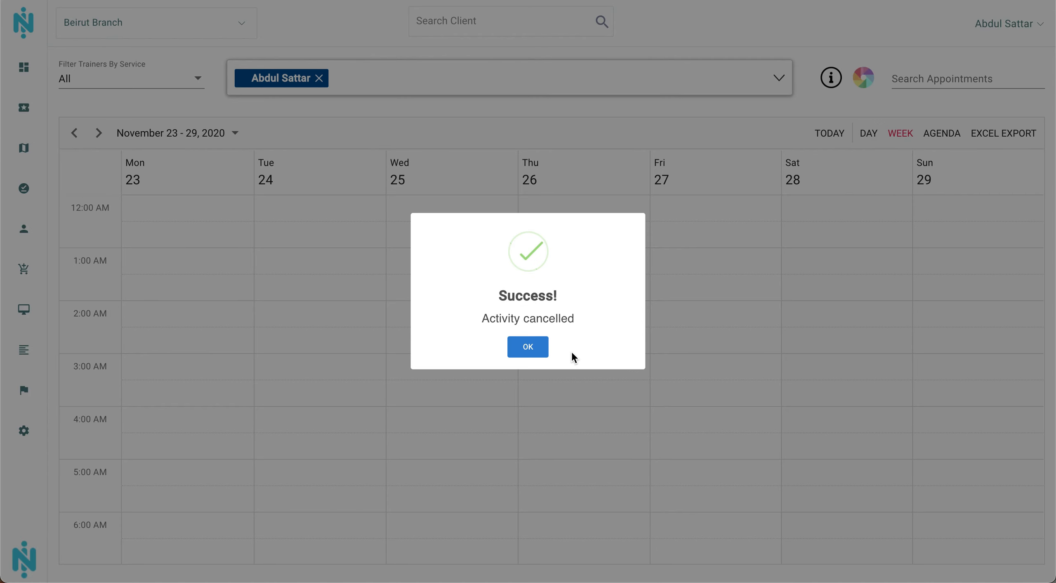
pyautogui.click(532, 349)
pyautogui.scroll(-14, 531, 338)
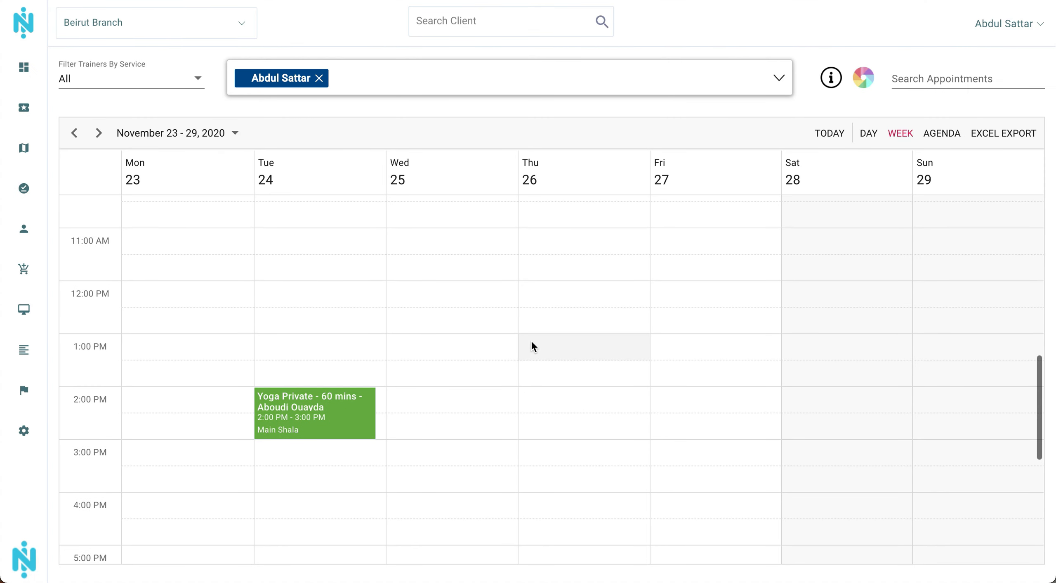
pyautogui.scroll(-2, 467, 479)
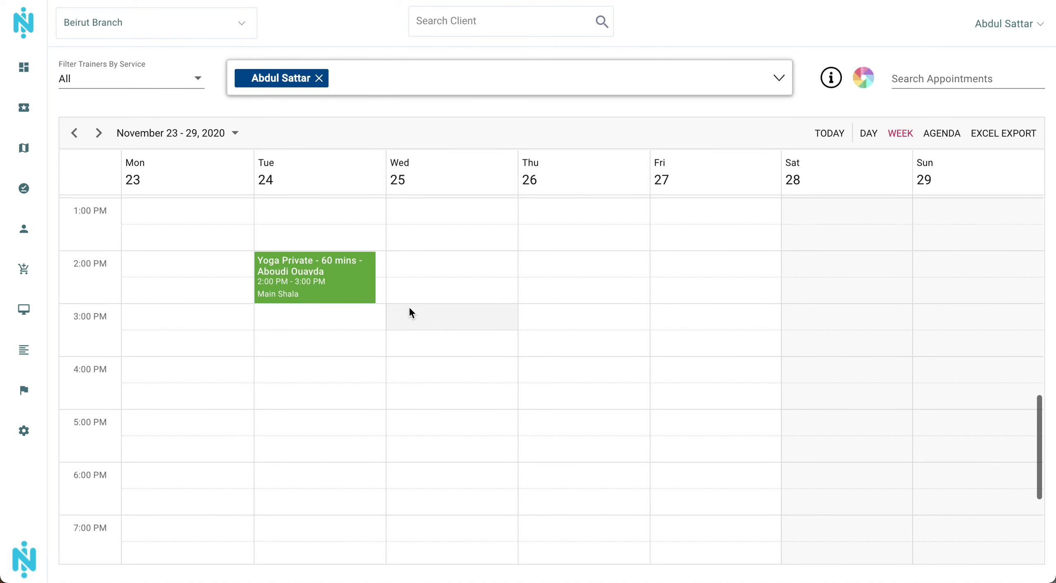